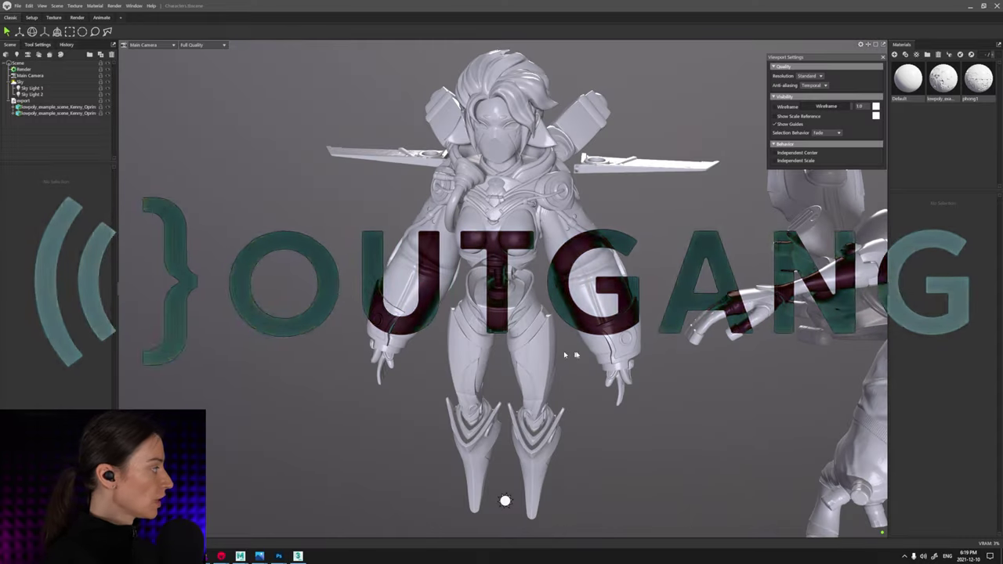
- Examine the baked shading on the disc where the character's spine column meets the pelvis
scroll(482, 341, up, 10)
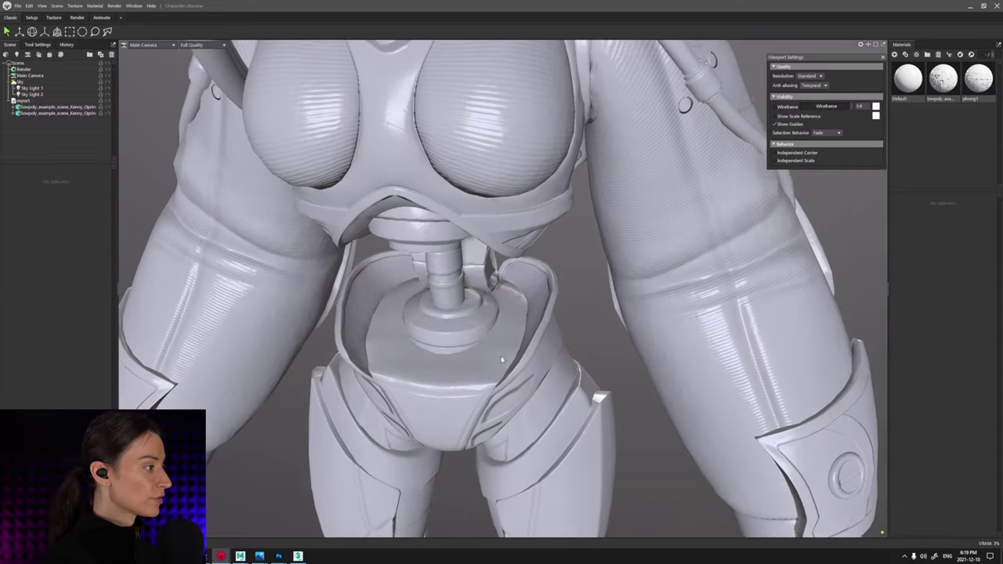
scroll(483, 342, up, 10)
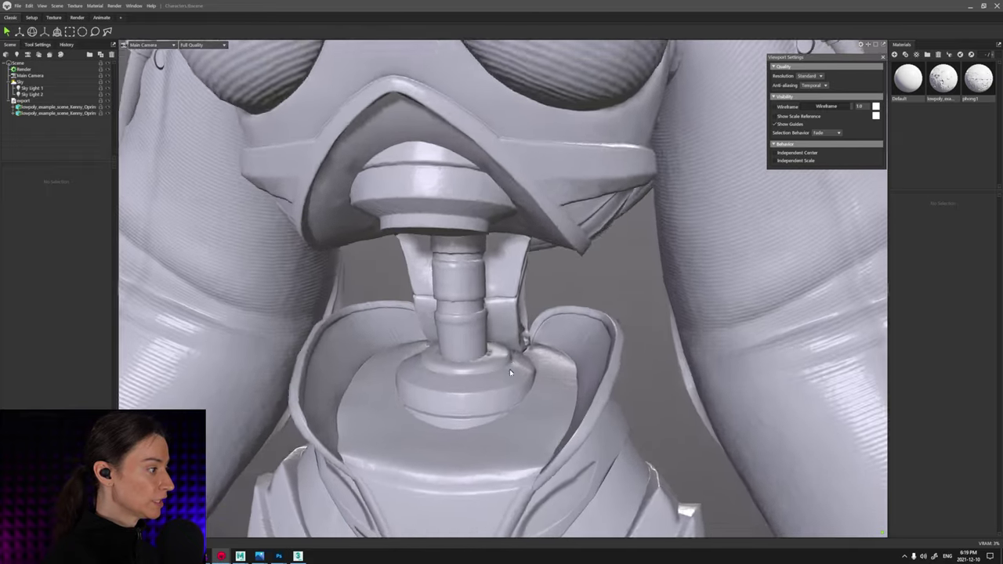
scroll(509, 390, up, 8)
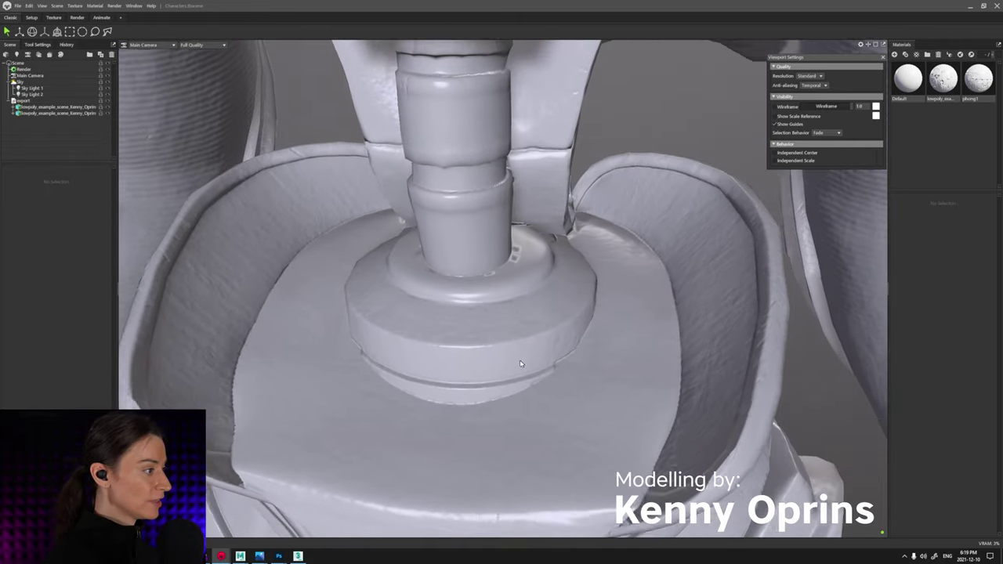
scroll(520, 365, up, 8)
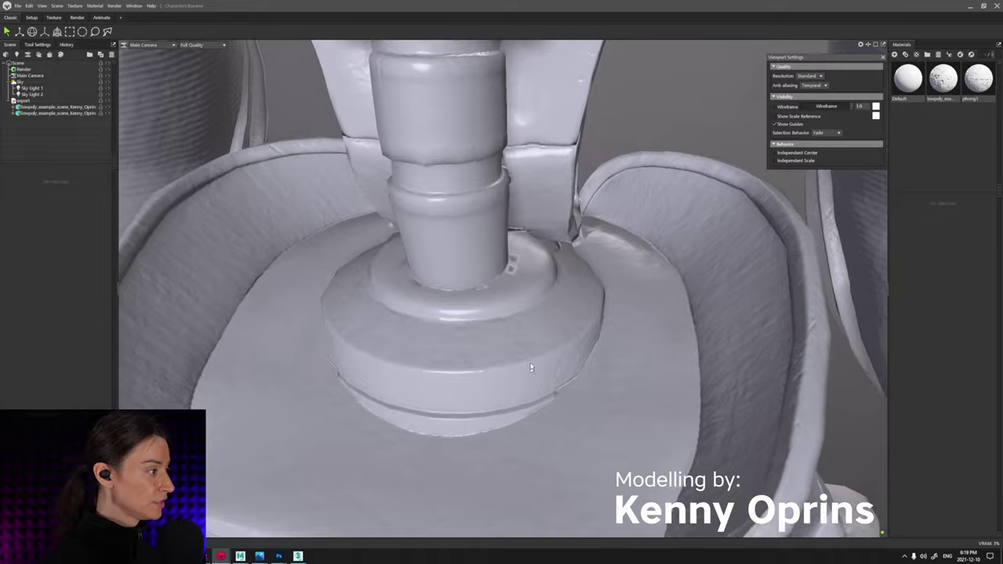
scroll(534, 392, up, 3)
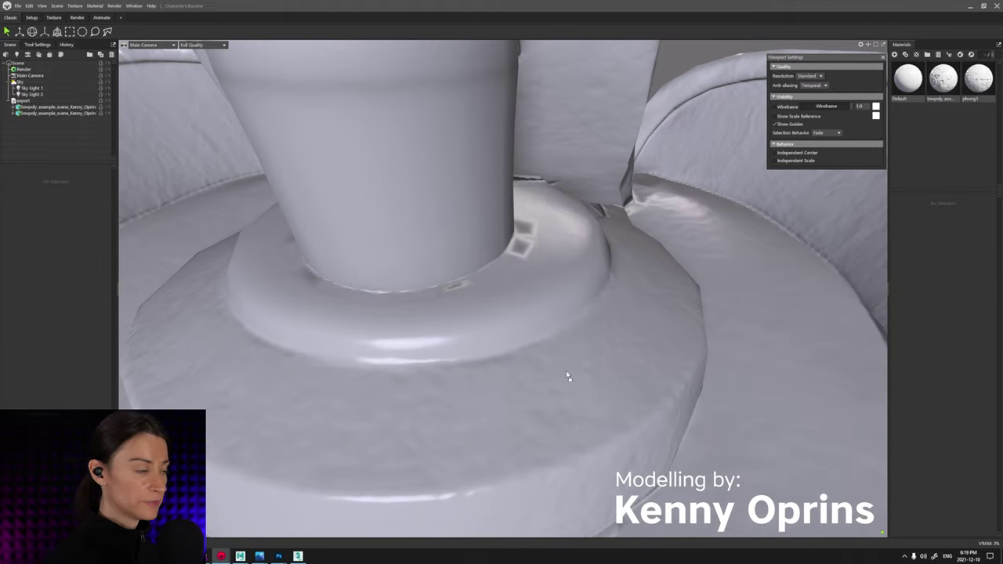
alt+drag(542, 290, 537, 290)
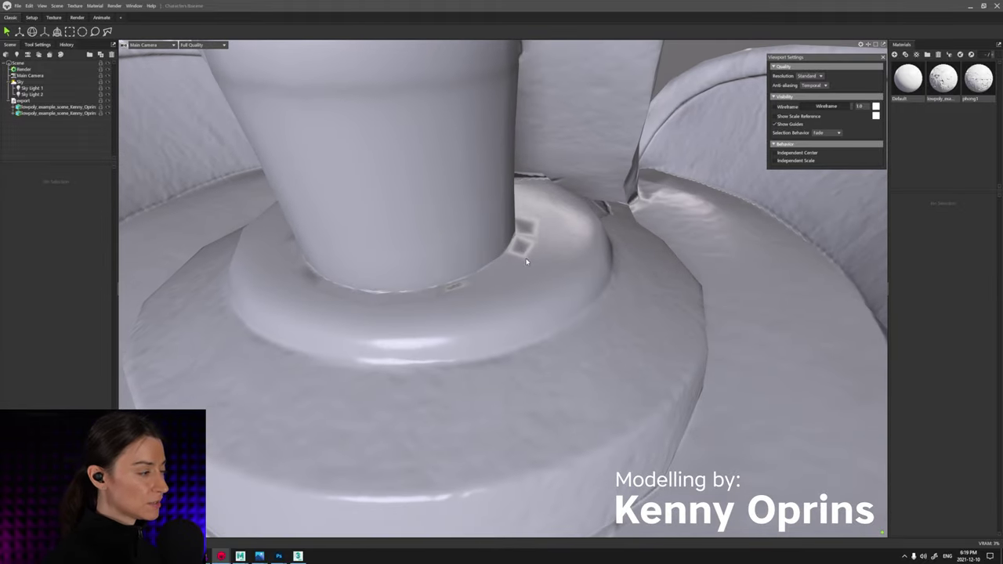
drag(528, 336, 723, 284)
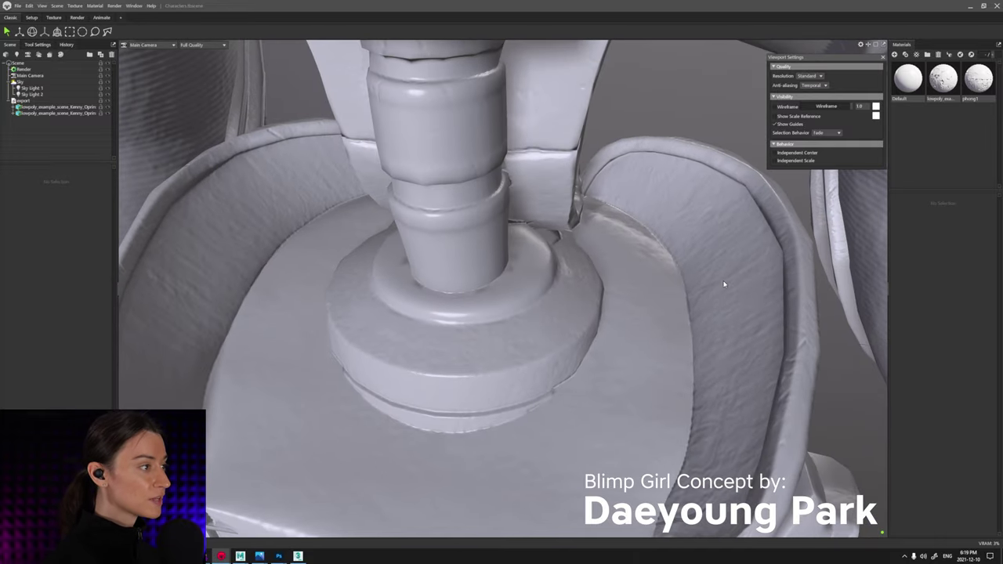
- Inspect the topology around the base of the spine column with the wireframe overlay temporarily displayed
click(775, 106)
drag(540, 297, 568, 347)
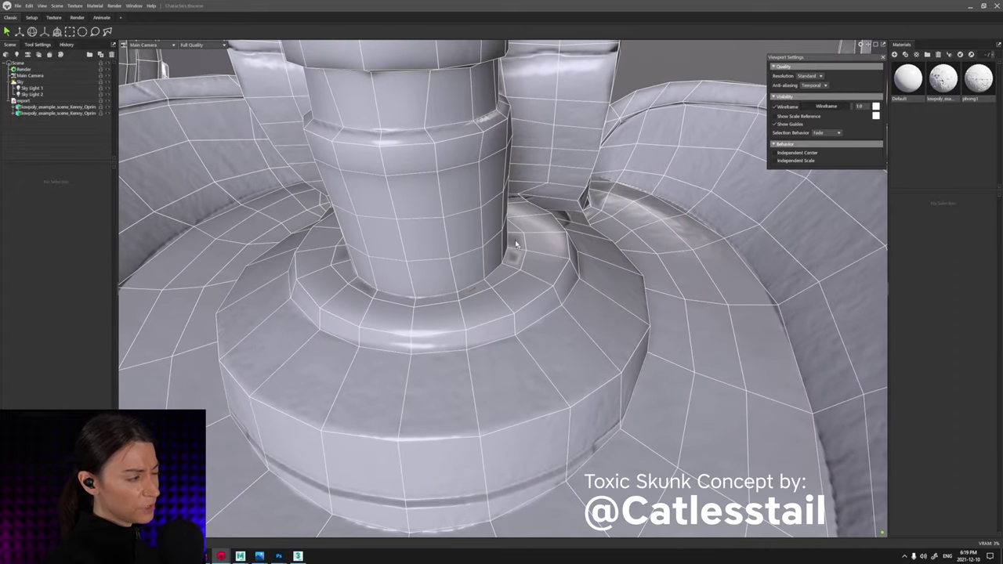
drag(514, 243, 713, 336)
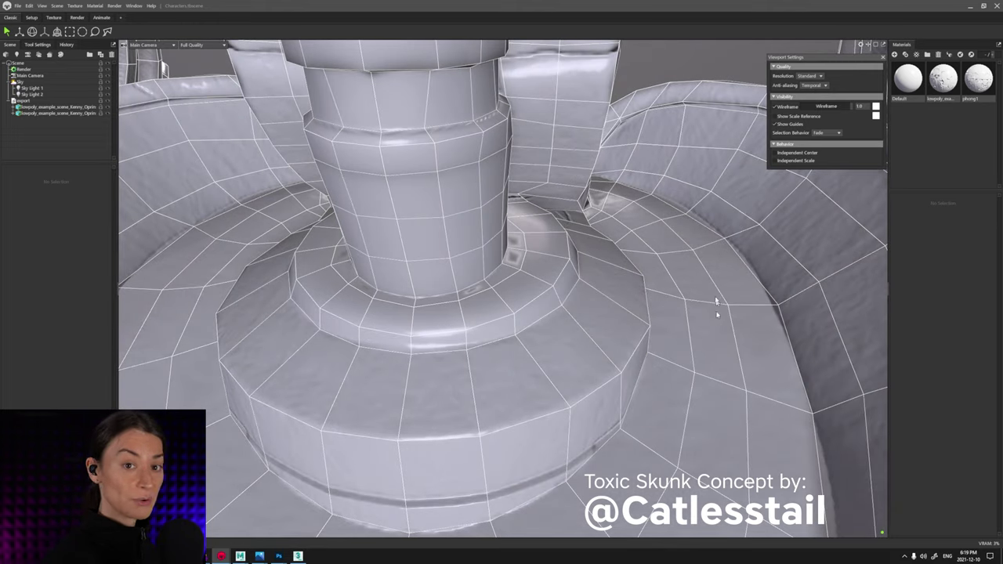
drag(671, 293, 636, 298)
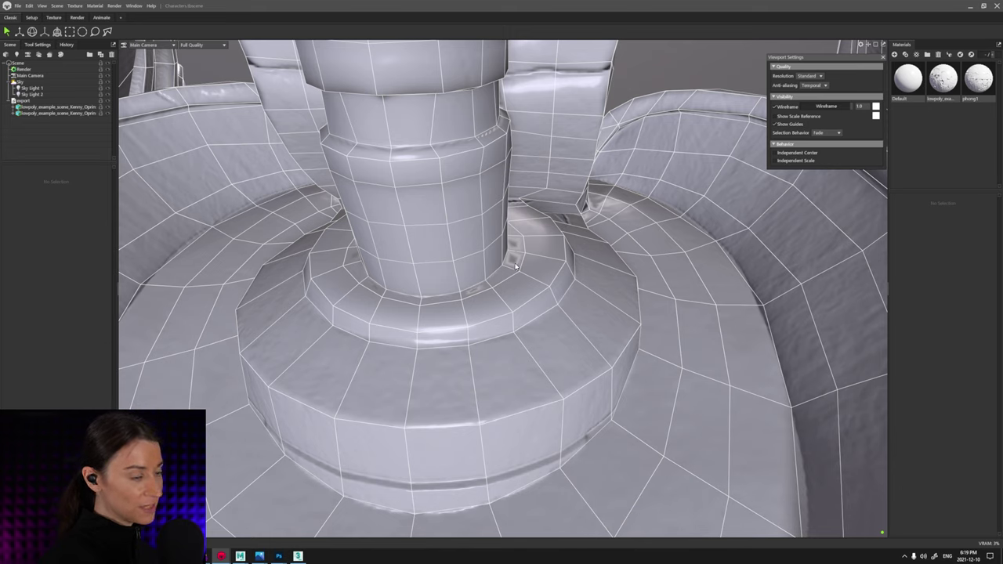
scroll(517, 267, down, 2)
shift+drag(678, 322, 657, 318)
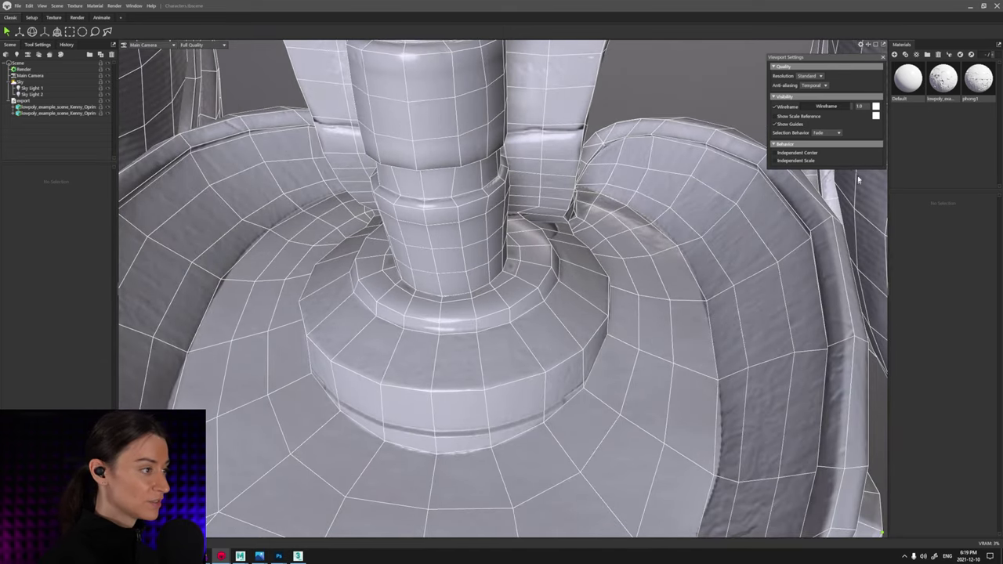
click(783, 106)
- Select the character mesh and inspect the shading artifacts beside the spine column without the wireframe
click(556, 268)
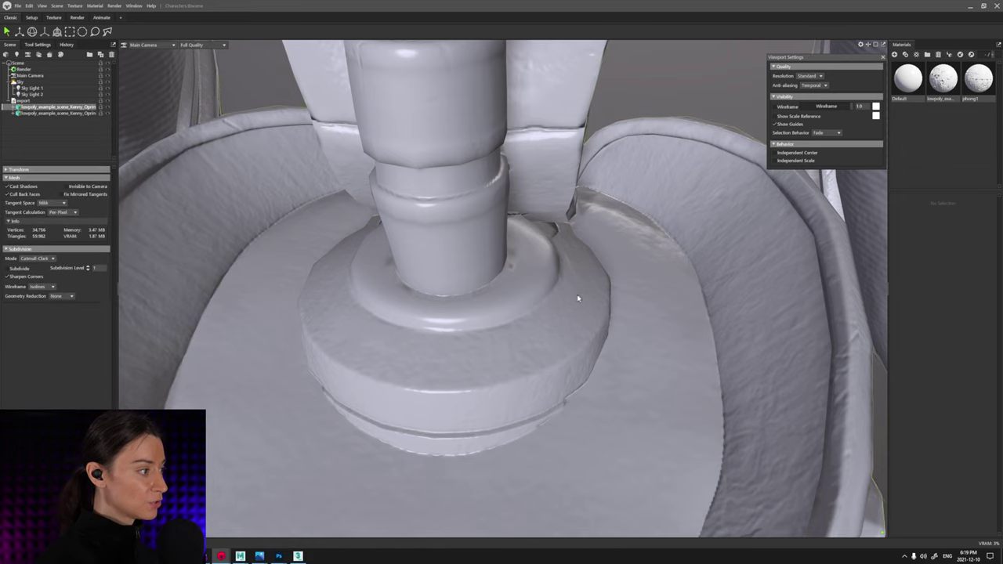
mouse_move(577, 296)
mouse_down()
mouse_move(561, 264)
mouse_move(587, 291)
mouse_move(580, 302)
mouse_up()
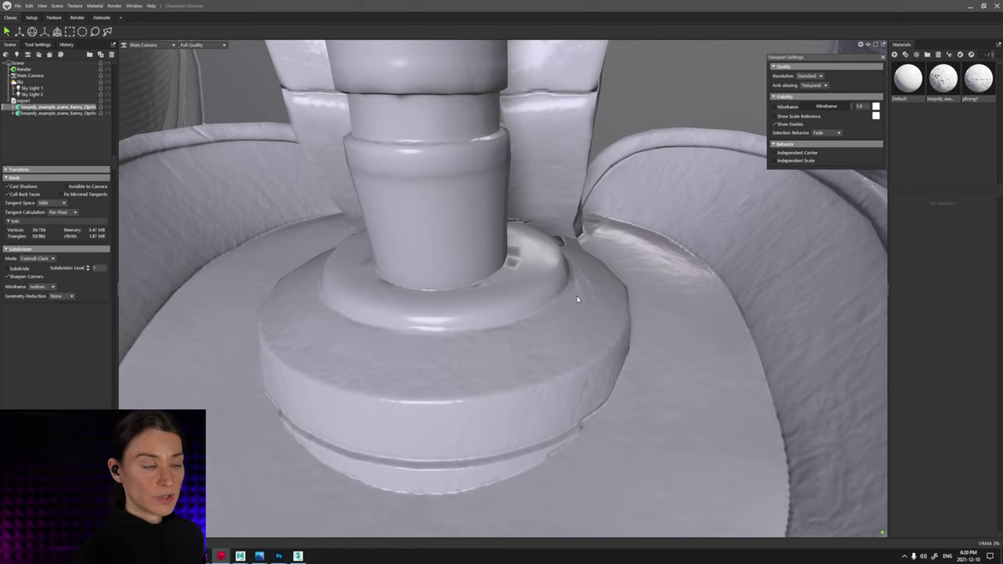
mouse_move(577, 300)
mouse_down()
mouse_move(596, 316)
mouse_move(571, 306)
mouse_up()
- Switch to Maya and examine the low-poly shading where the spine column meets its base from several angles
key(alt+Tab)
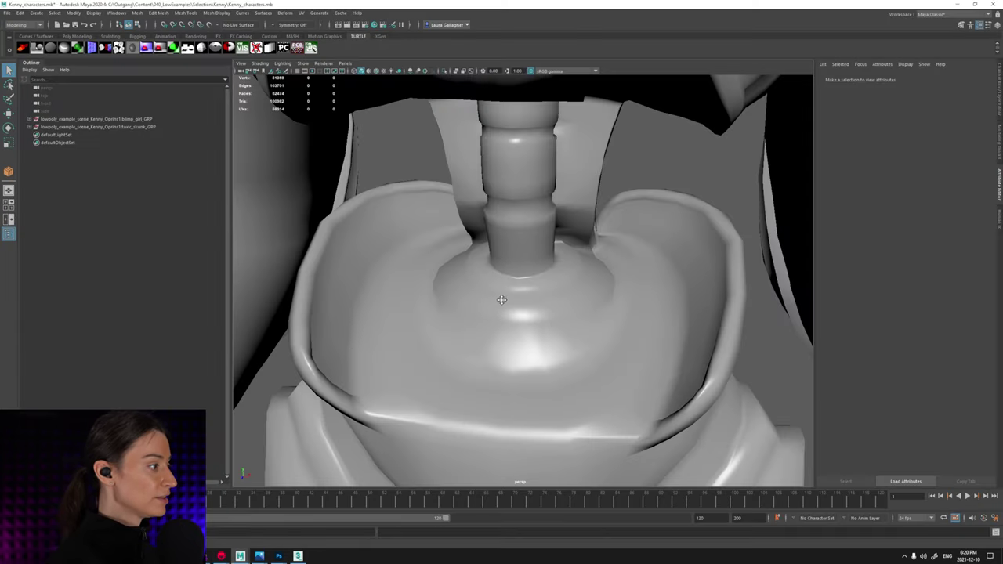
alt+drag(496, 302, 497, 281)
scroll(483, 290, down, 10)
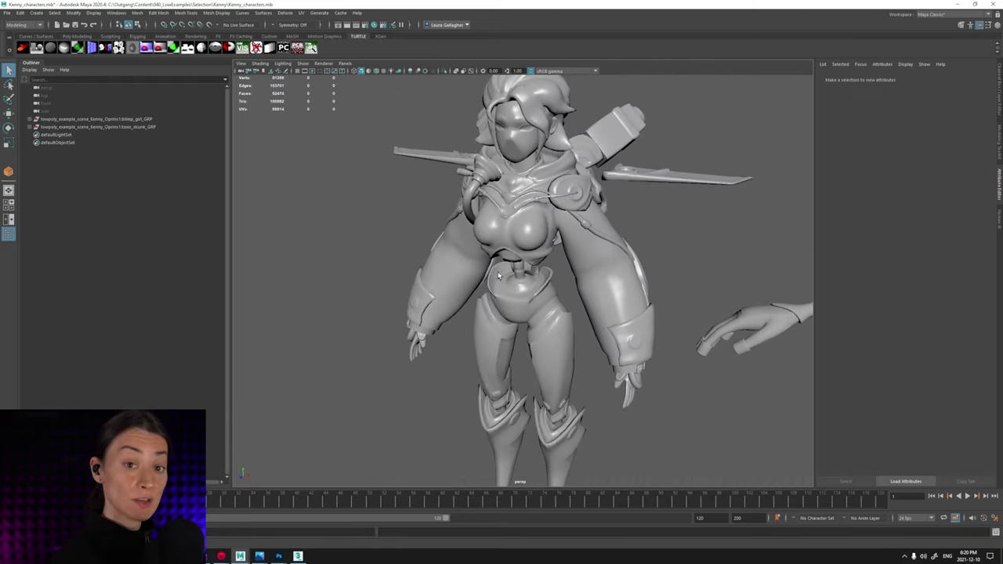
scroll(498, 275, up, 5)
scroll(518, 308, up, 6)
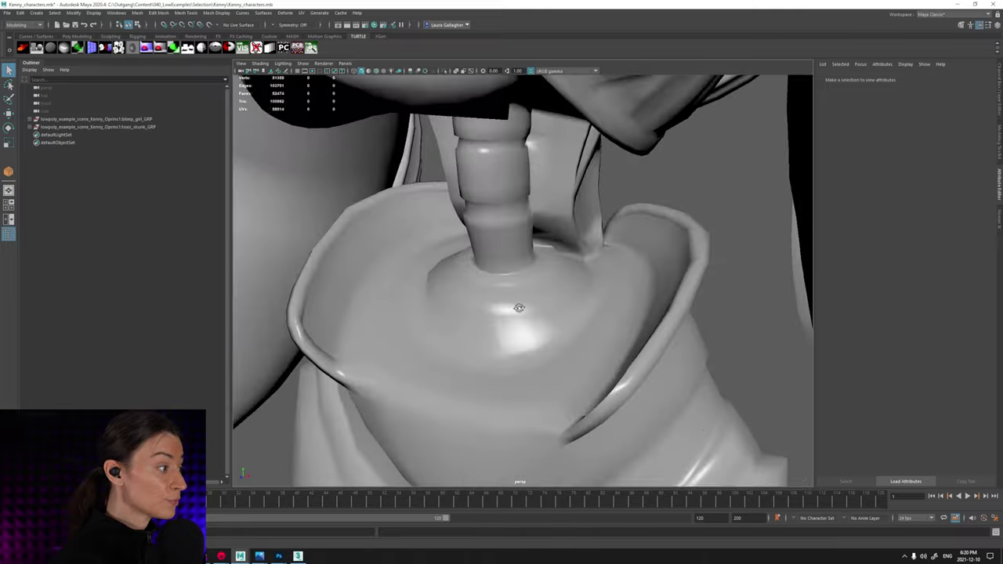
alt+drag(518, 308, 550, 334)
alt+right_drag(551, 334, 581, 336)
scroll(537, 297, down, 1)
alt+middle_drag(526, 277, 533, 277)
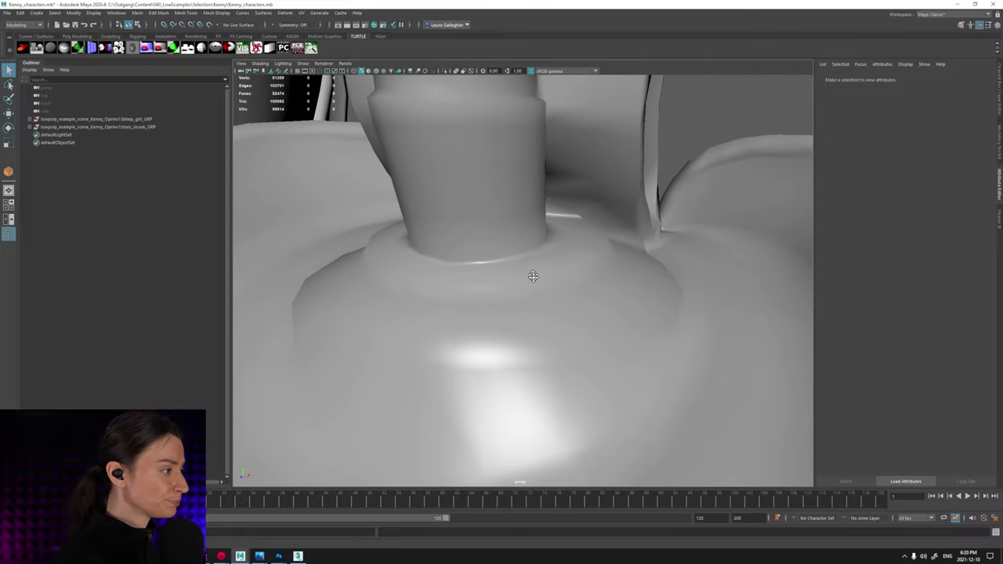
alt+drag(533, 275, 574, 249)
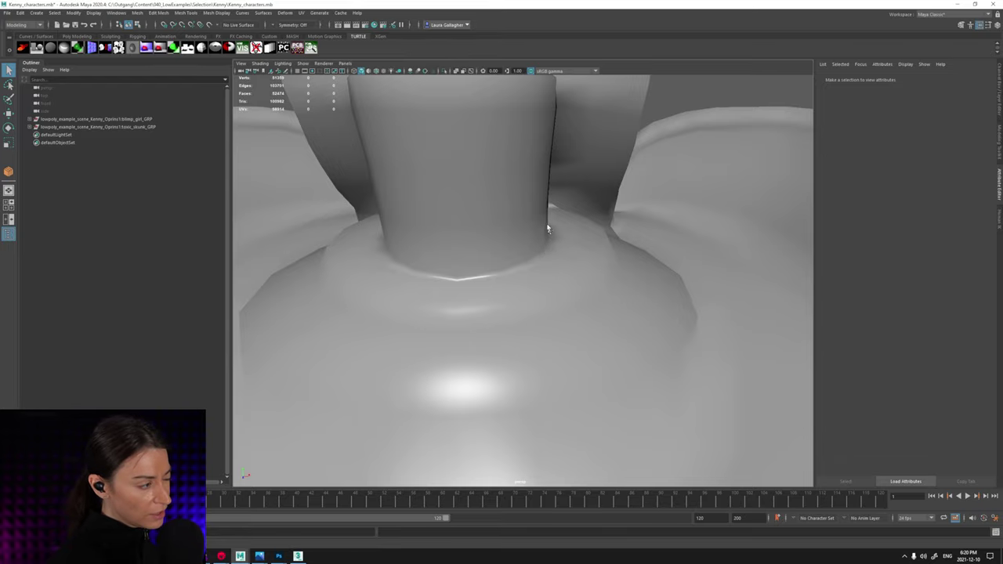
alt+drag(561, 246, 591, 280)
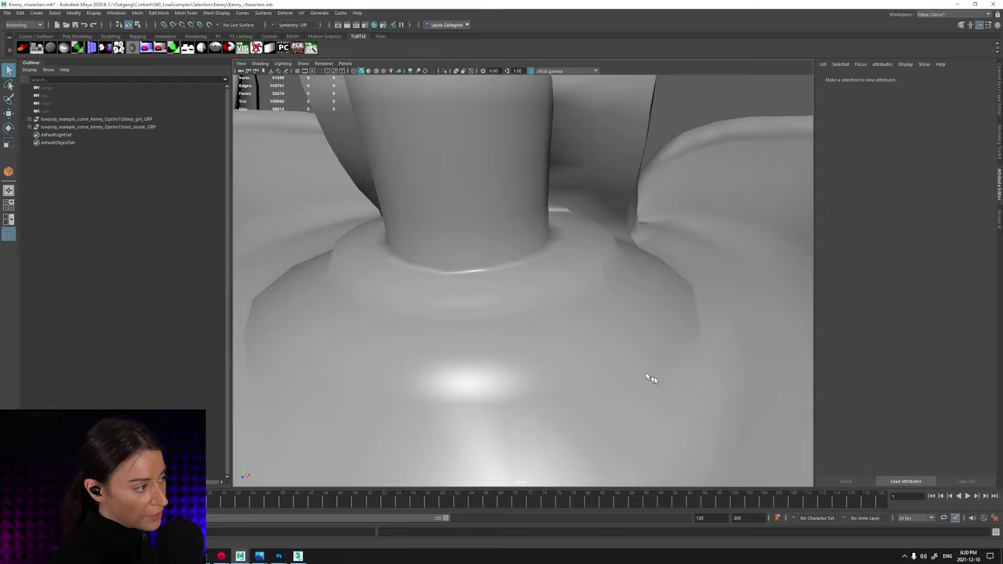
alt+right_drag(647, 375, 639, 329)
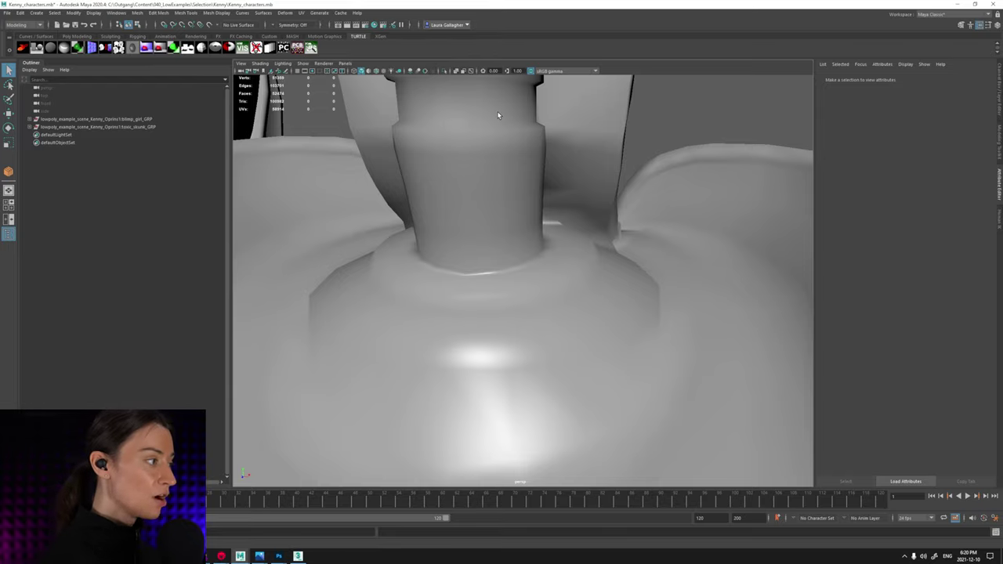
alt+drag(582, 262, 557, 266)
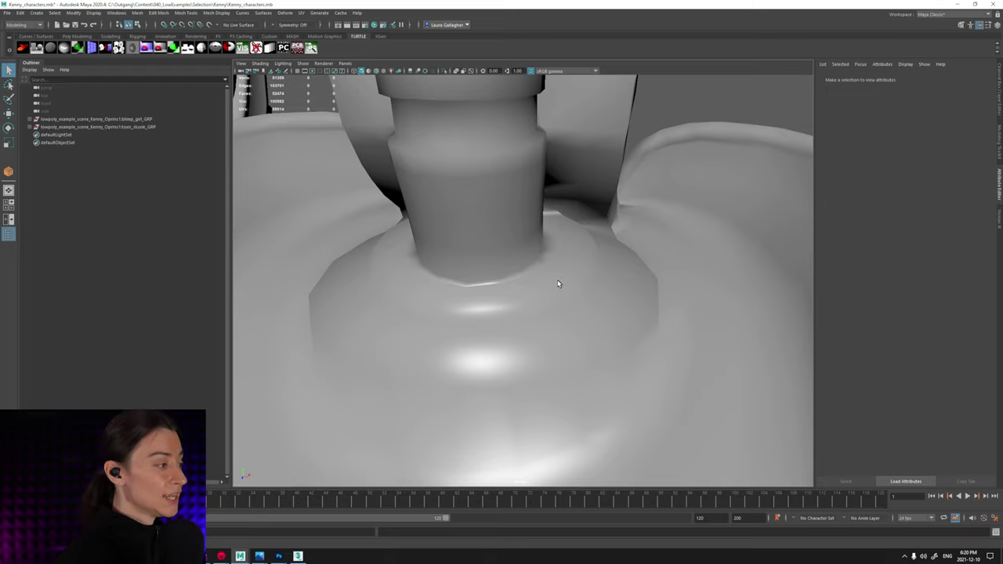
alt+drag(550, 314, 524, 267)
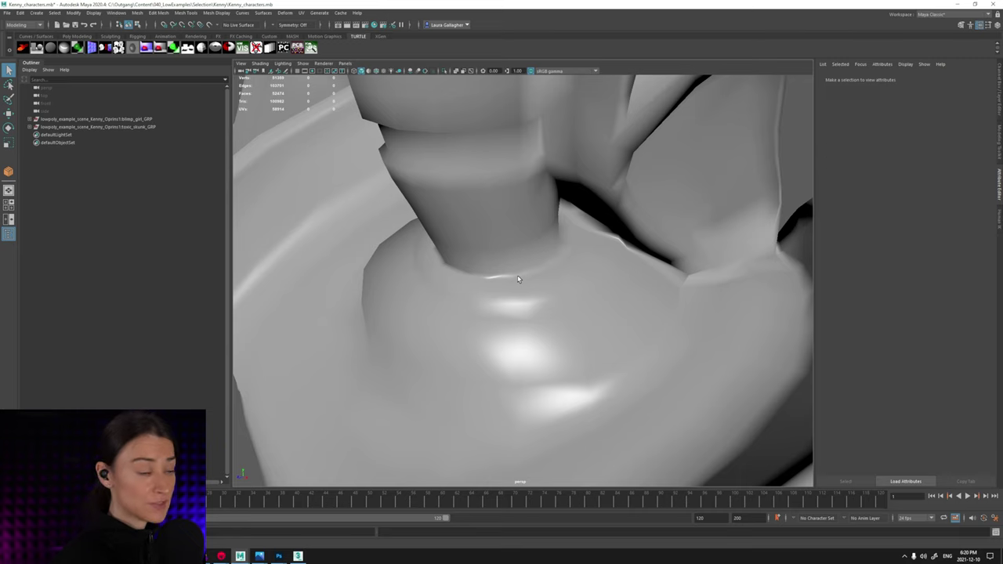
- Switch to Marmoset Toolbag and compare the baked shading on both sides of the spine column's base
key(alt+Tab)
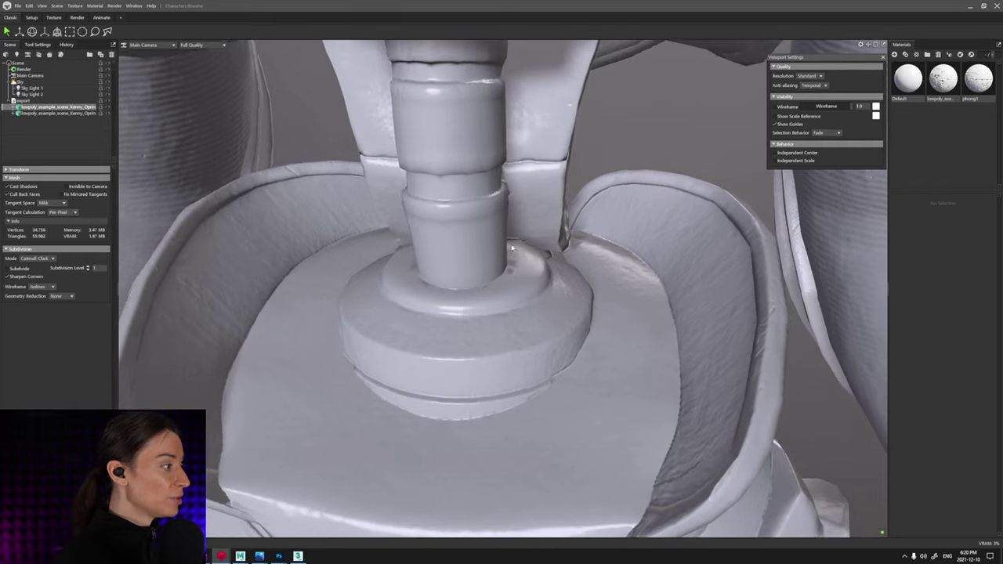
drag(511, 247, 543, 276)
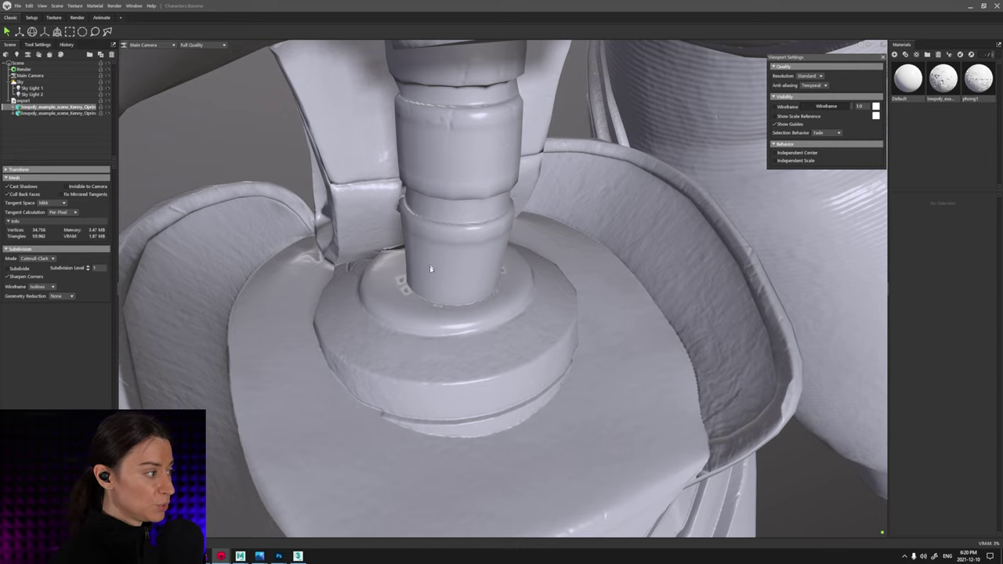
drag(452, 365, 402, 315)
- Switch to Maya and harden the edge loop where the spine column meets its base
key(alt+Tab)
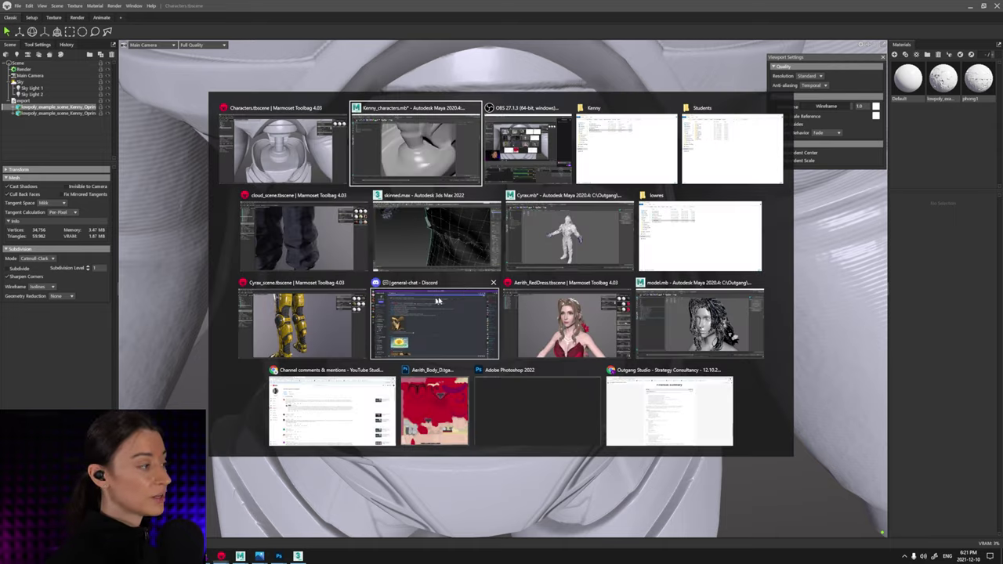
alt+drag(459, 287, 524, 298)
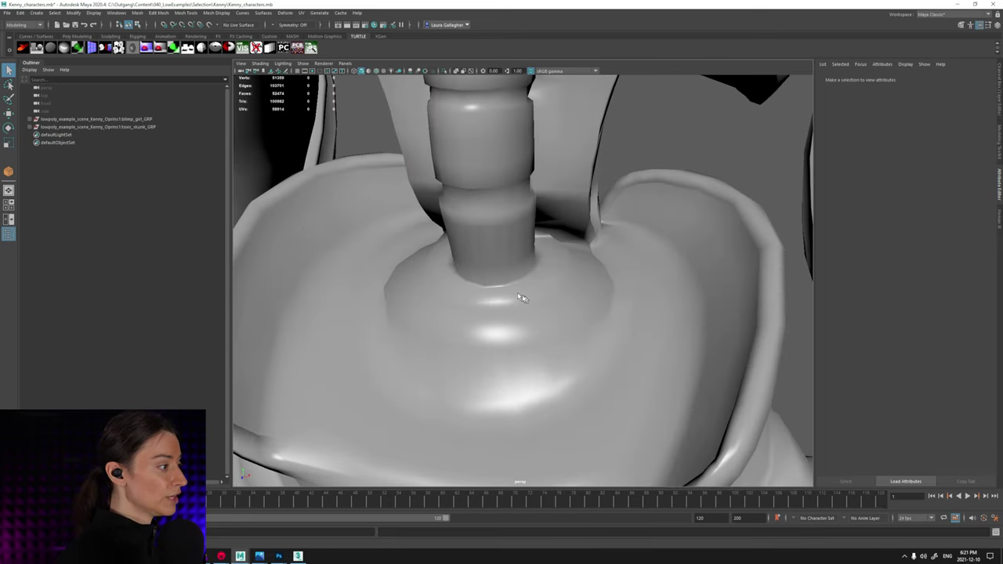
click(528, 346)
right_drag(528, 346, 526, 309)
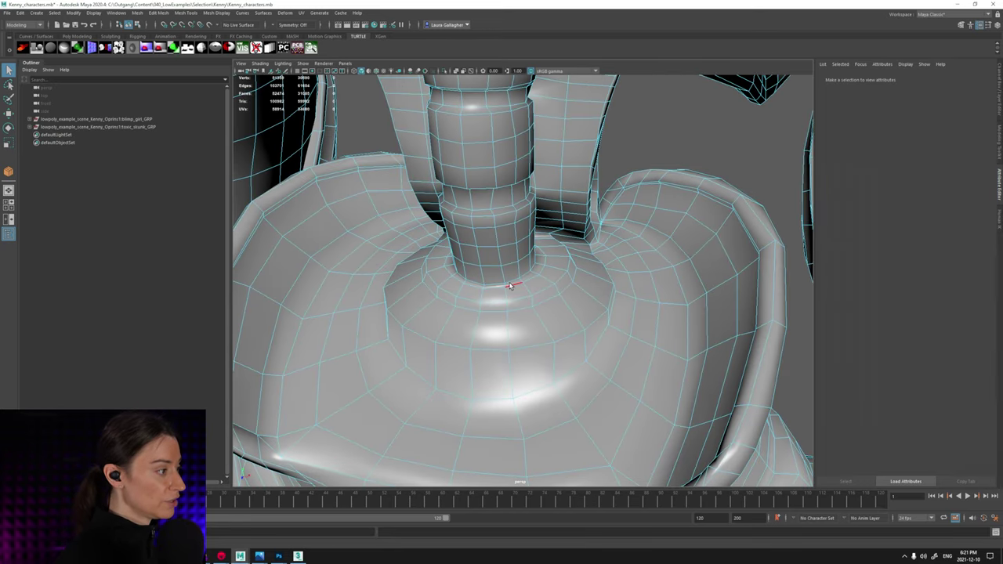
double_click(507, 282)
shift+right_drag(659, 402, 649, 400)
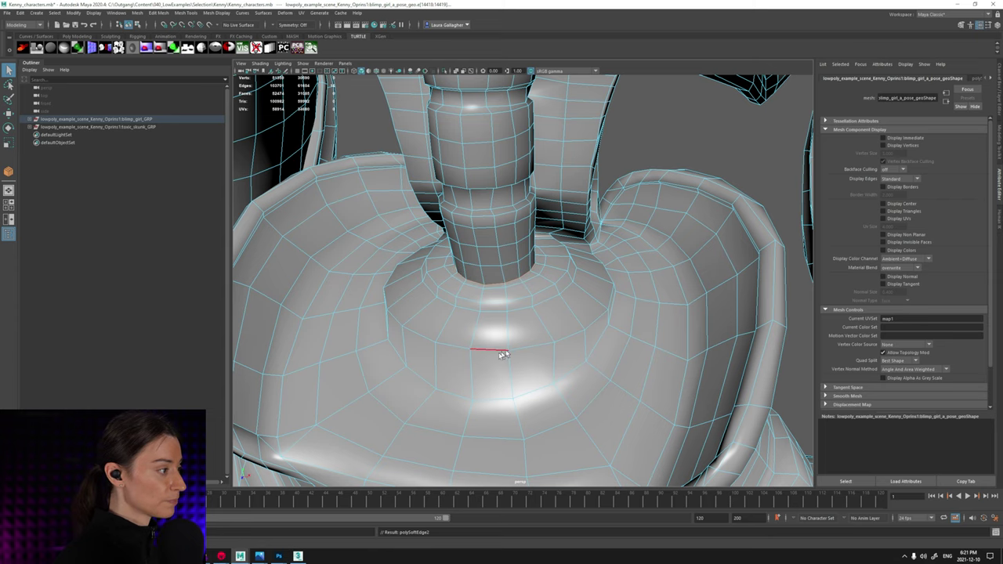
- Return to object mode and check the hardened edge loop on the deselected character mesh
right_drag(502, 353, 633, 258)
alt+right_drag(633, 339, 581, 294)
click(686, 204)
click(489, 236)
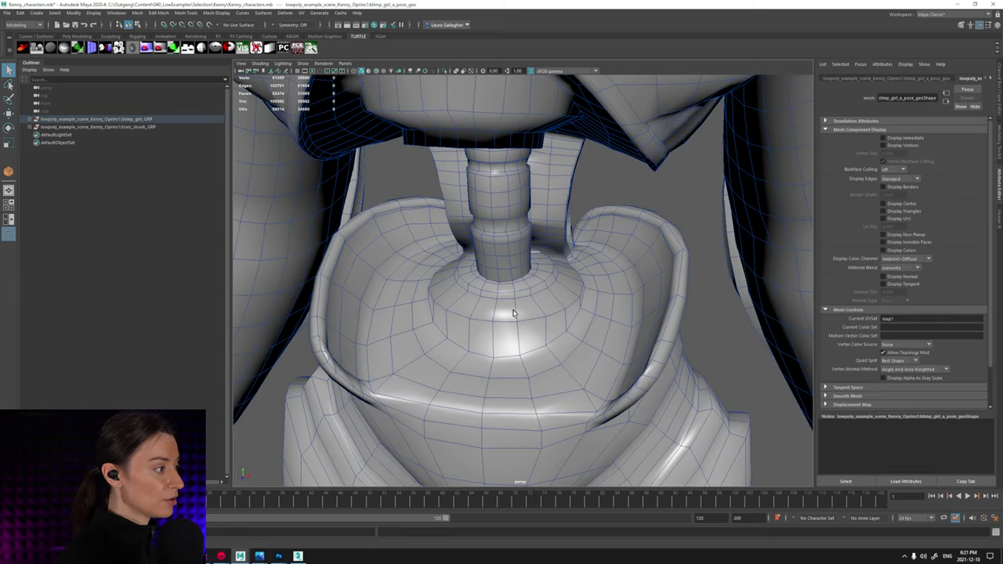
click(683, 202)
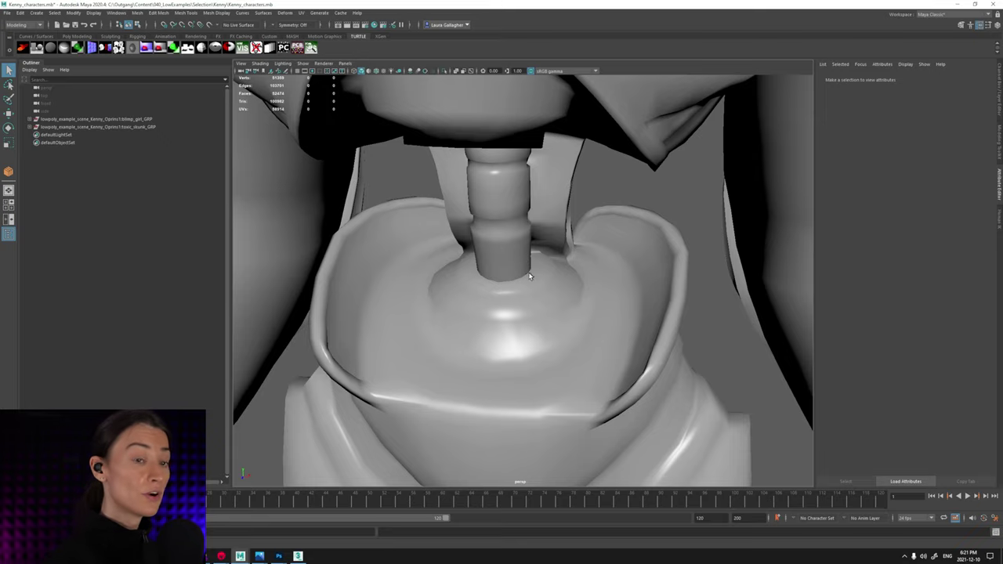
- Compare the spine column's base in Marmoset Toolbag with the low-poly mesh in Maya
alt+drag(522, 257, 532, 314)
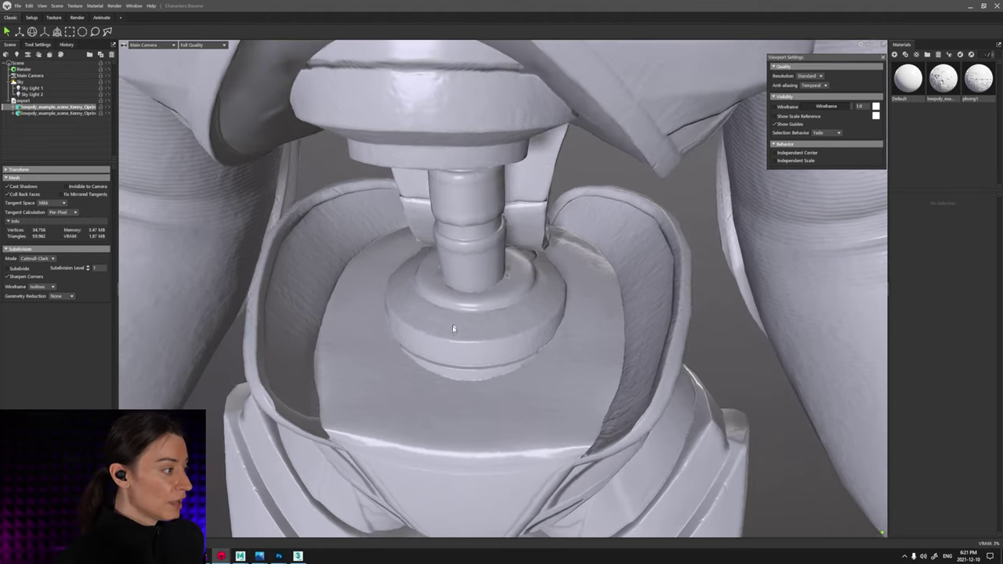
alt+right_drag(452, 328, 471, 372)
alt+drag(517, 248, 524, 278)
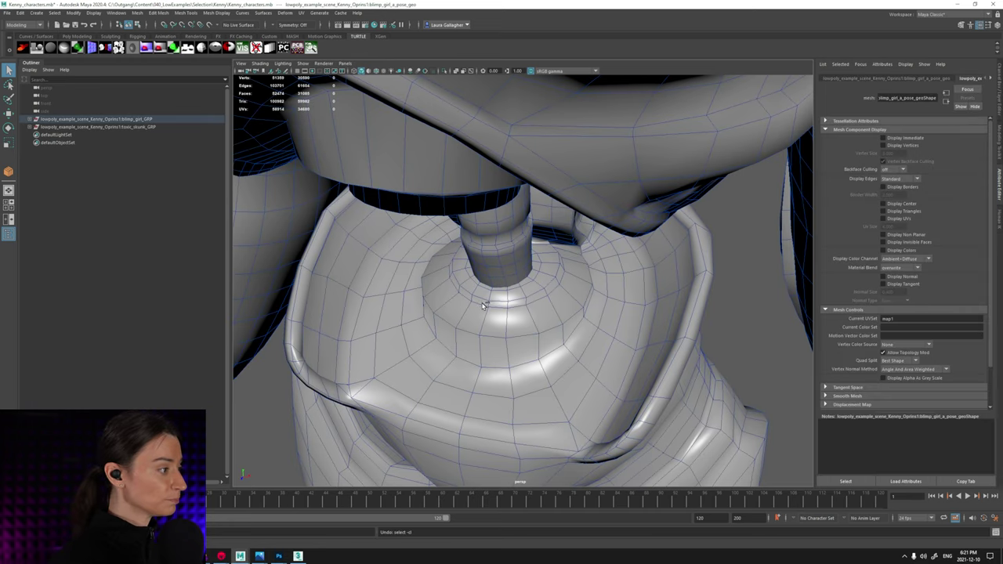
alt+drag(564, 313, 539, 264)
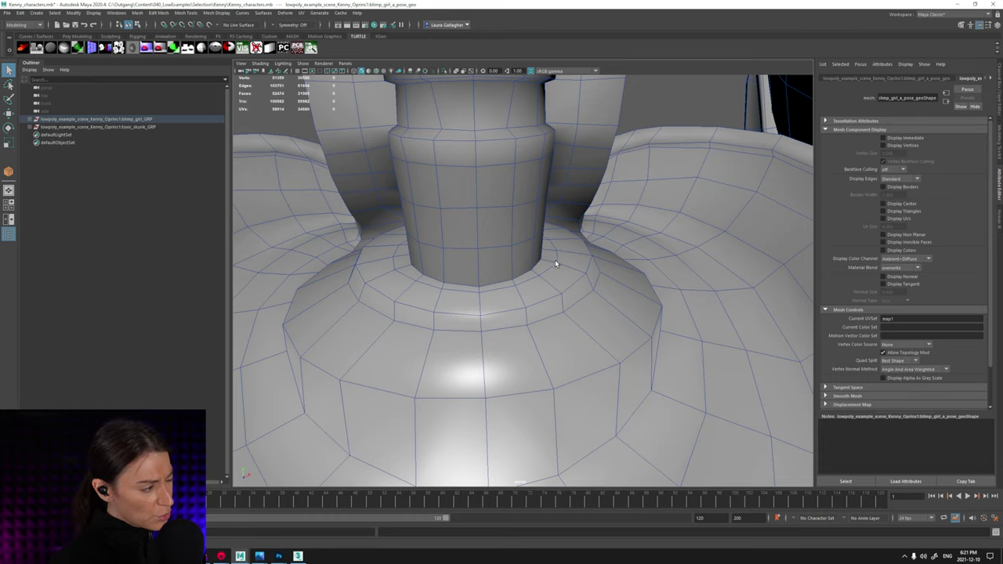
alt+drag(548, 259, 538, 306)
- Undo the recent selection changes and the edge hardening at the spine column's base
key(ctrl+z)
key(ctrl+z)
key(ctrl+z)
key(ctrl+z)
key(ctrl+z)
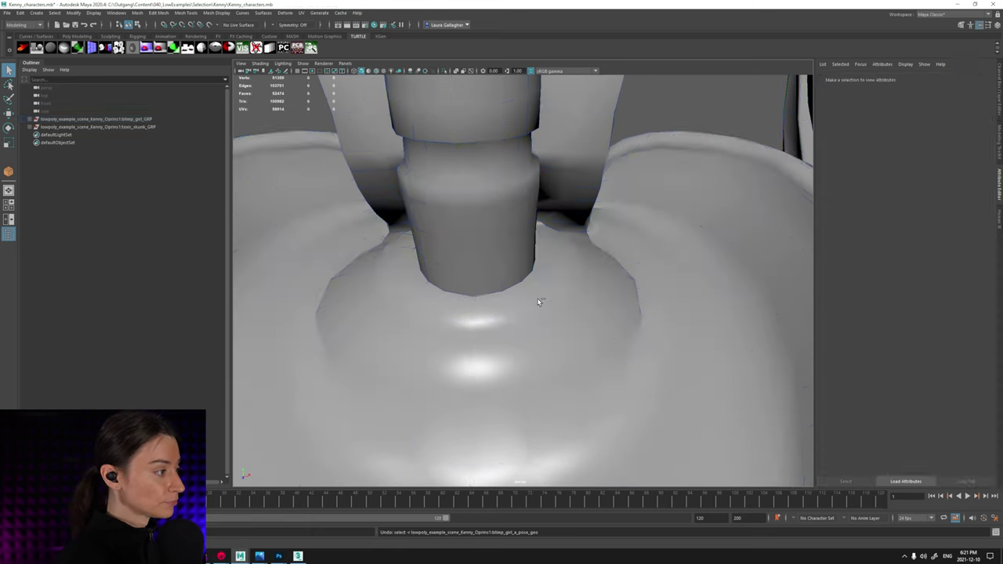
- Return to object mode and inspect the spine column's base with the mesh both deselected and selected
right_drag(511, 336, 592, 269)
alt+drag(580, 276, 560, 287)
click(650, 130)
alt+drag(622, 260, 610, 320)
click(579, 307)
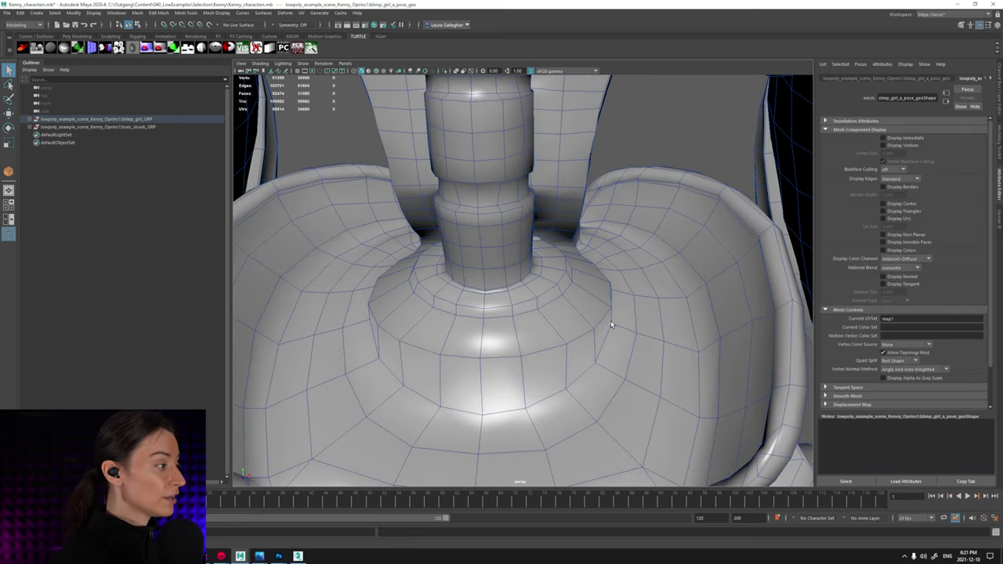
- Triangulate the selected low-poly character mesh
alt+right_drag(610, 321, 595, 308)
click(139, 13)
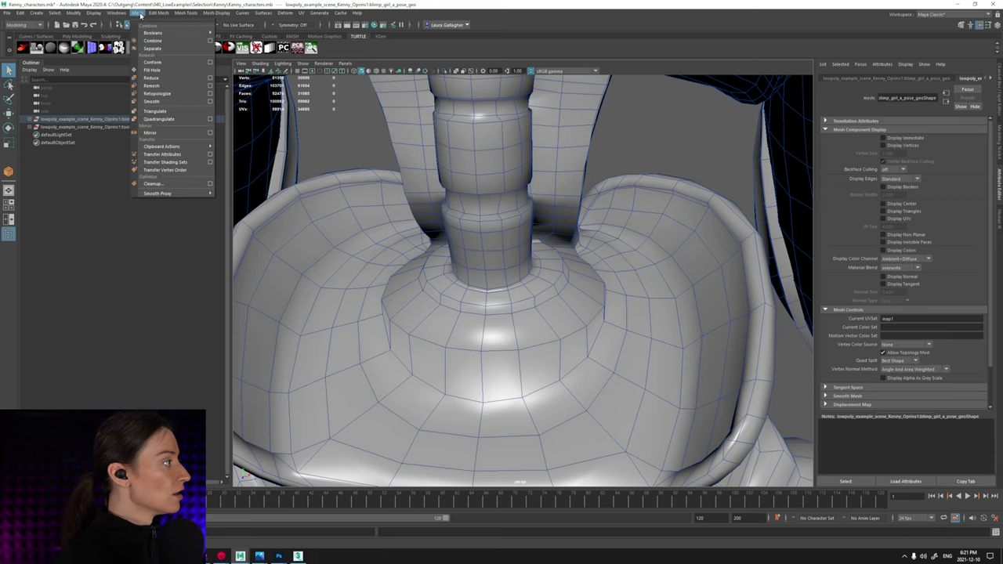
click(159, 112)
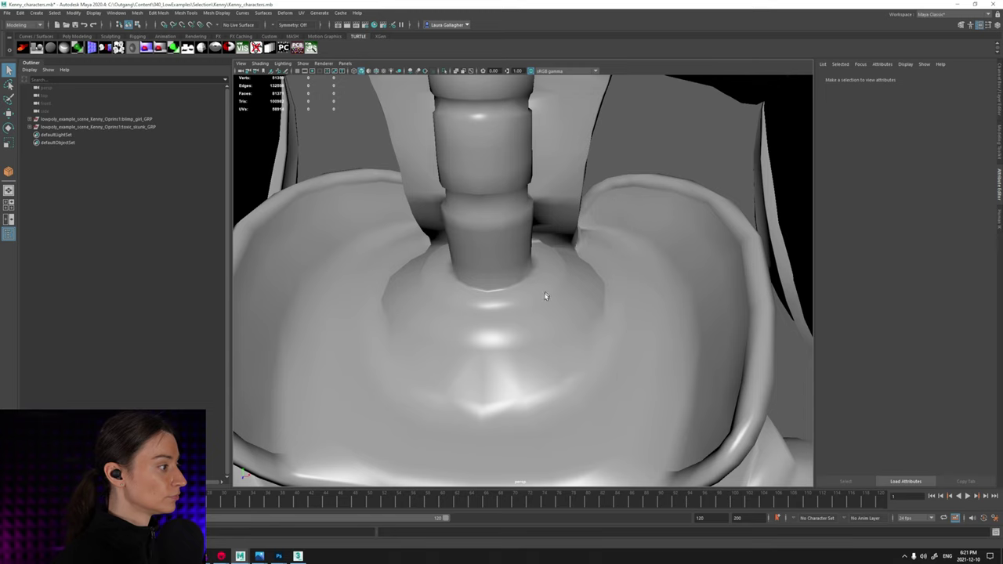
- Try to export only the selection over the existing export.fbx
click(6, 12)
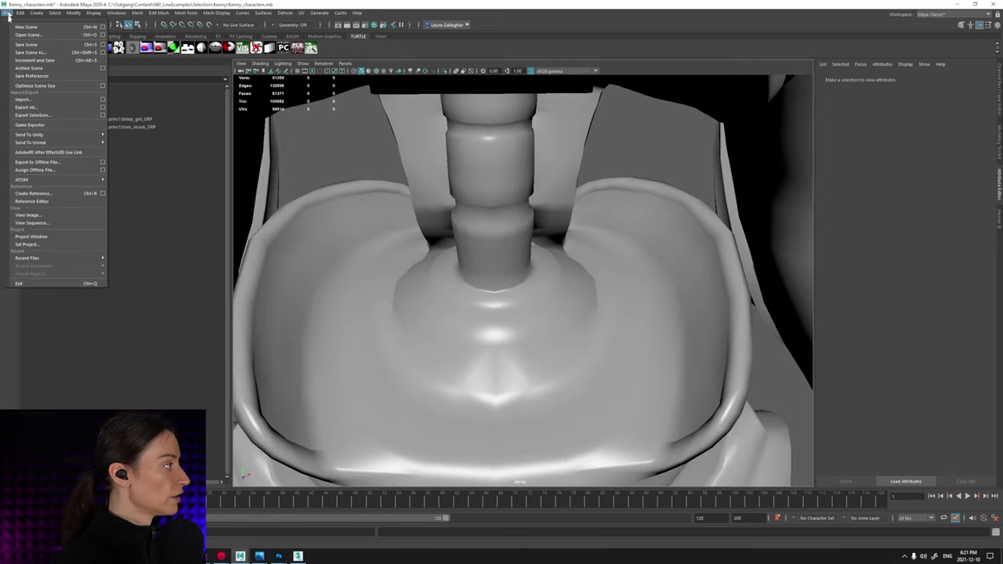
click(55, 117)
double_click(266, 145)
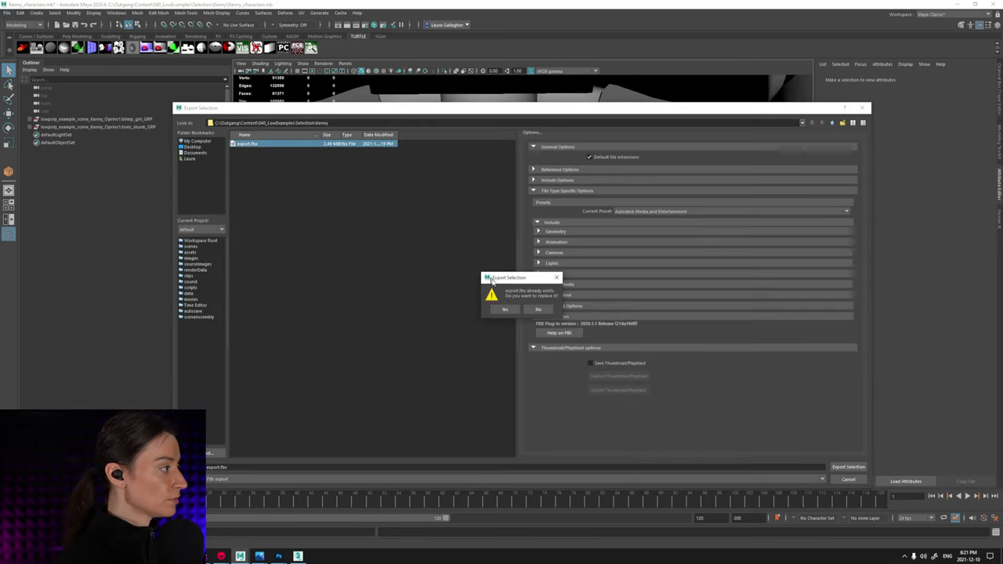
click(506, 309)
click(504, 284)
click(501, 282)
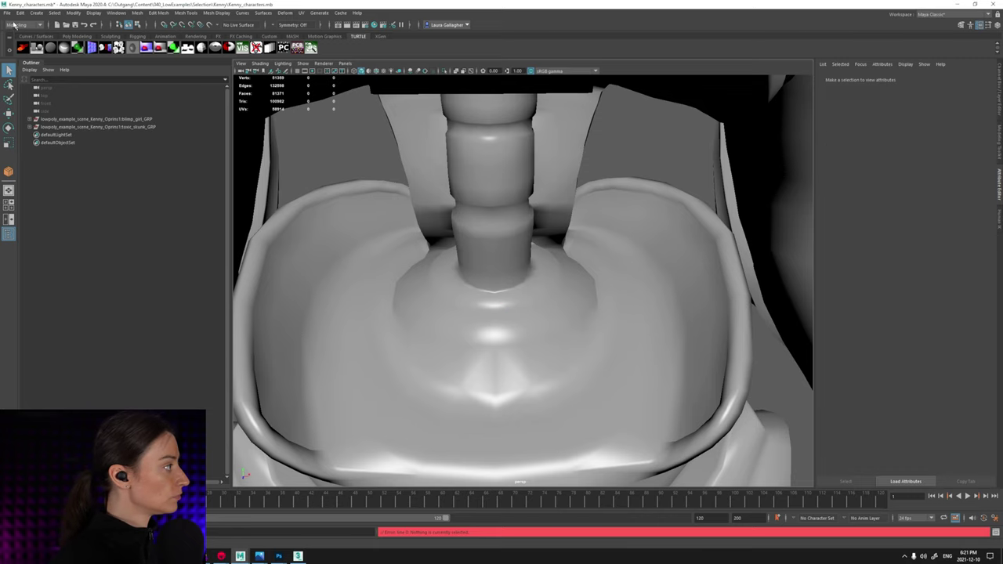
- Export the whole scene as FBX, replacing the existing export.fbx
click(7, 13)
click(55, 116)
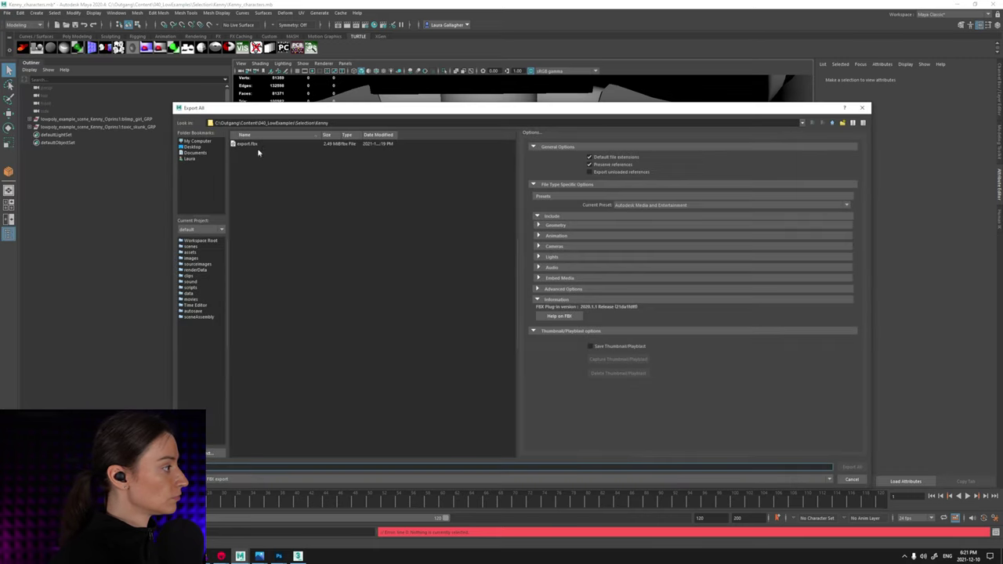
double_click(264, 149)
click(501, 310)
- Switch to Marmoset Toolbag and examine the shading where the spine column meets its base ring, up close under different lighting directions
key(alt+Tab)
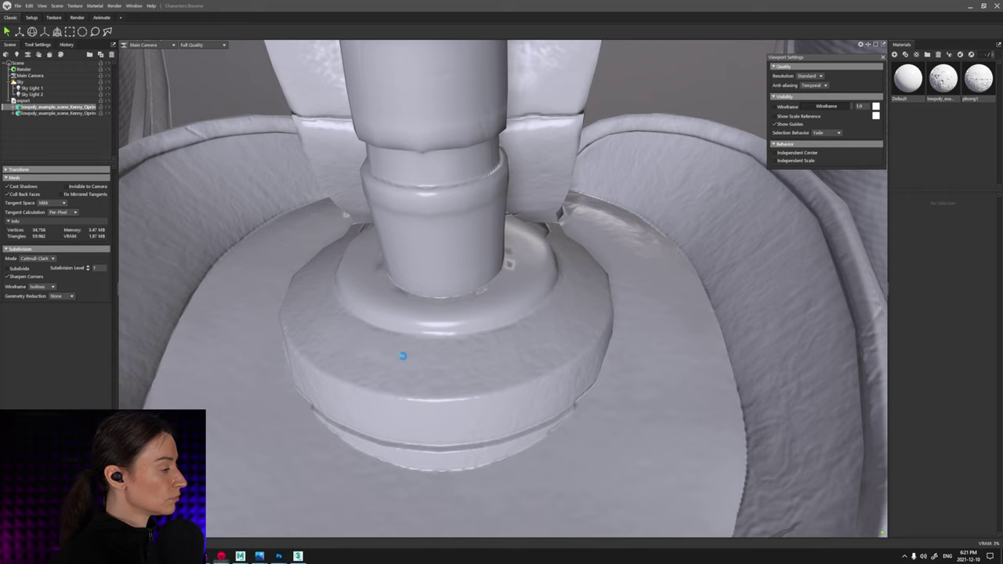
alt+right_drag(517, 340, 441, 265)
scroll(441, 264, up, 5)
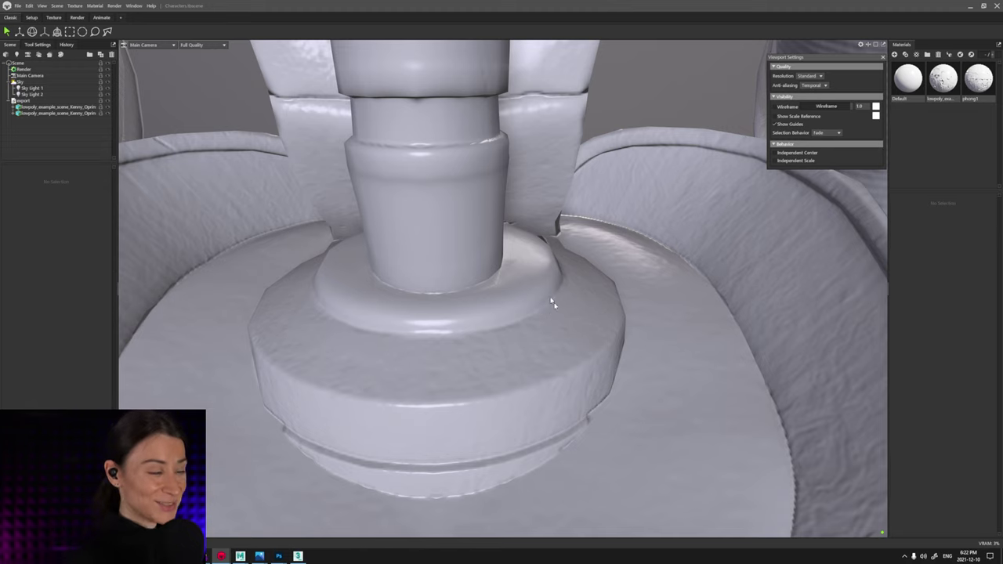
scroll(547, 317, down, 2)
scroll(547, 318, down, 2)
mouse_move(555, 324)
alt+mouse_down()
mouse_move(566, 300)
mouse_move(528, 306)
mouse_move(543, 309)
alt+mouse_up()
scroll(564, 365, up, 4)
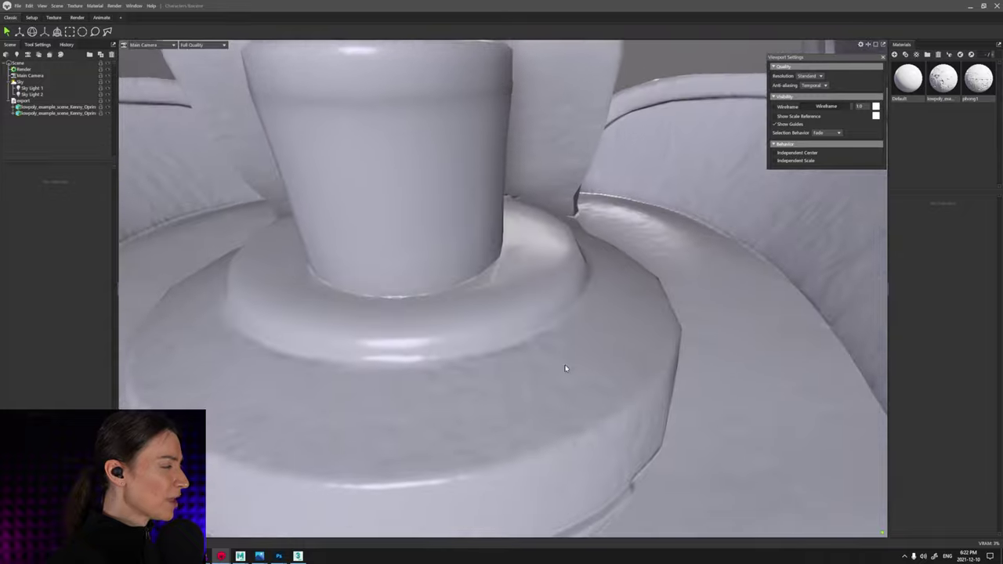
mouse_move(591, 365)
mouse_down()
mouse_move(582, 369)
mouse_move(559, 292)
mouse_up()
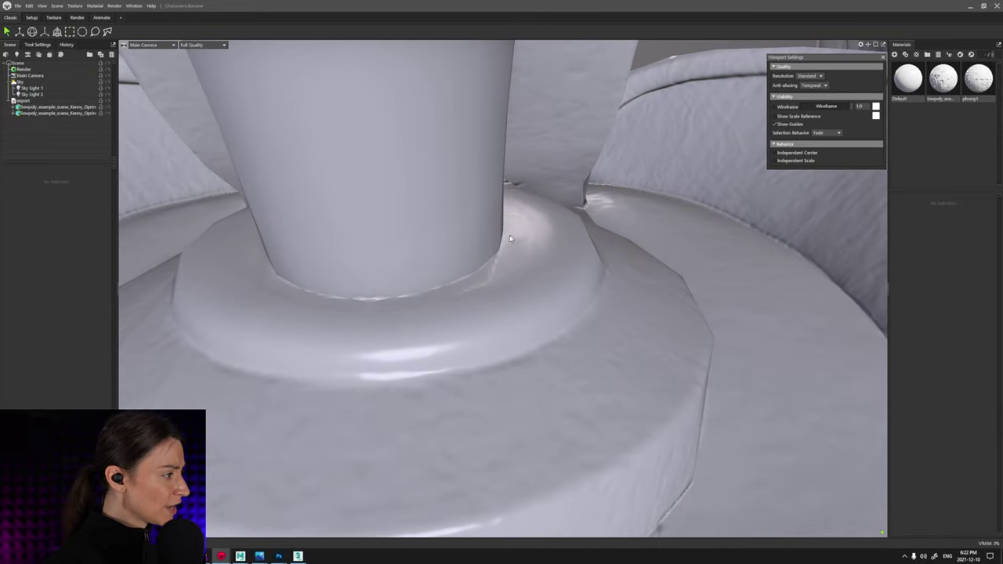
scroll(492, 277, up, 6)
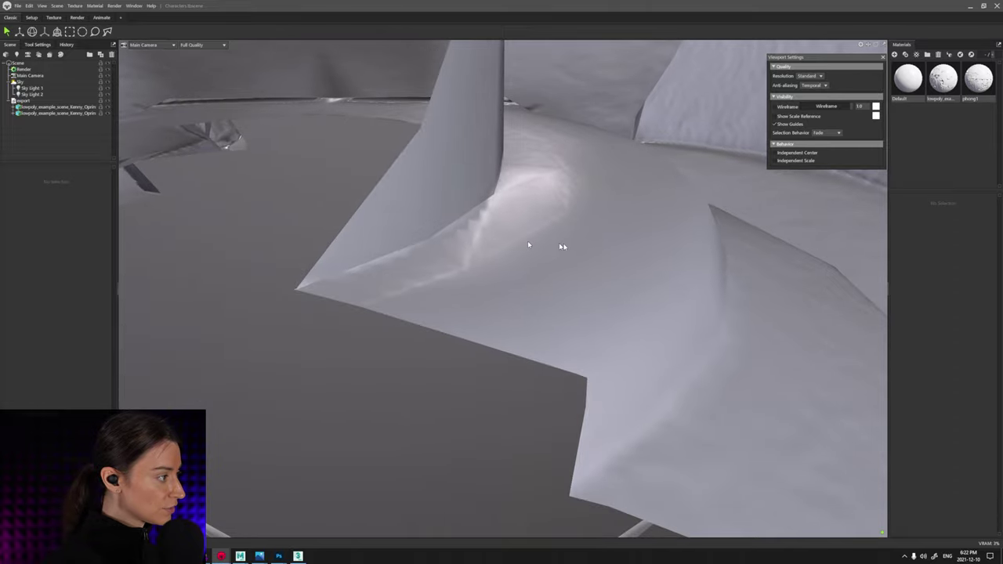
mouse_move(527, 245)
mouse_down()
mouse_move(596, 246)
mouse_move(500, 232)
mouse_up()
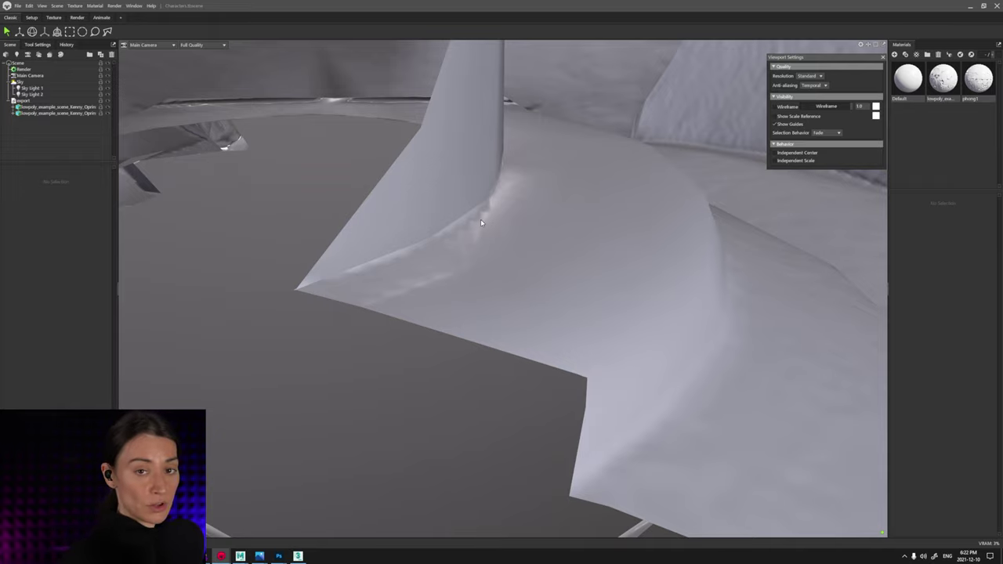
- Compare the spine column's base shading from character-wide and close distances while varying the lighting direction
scroll(574, 280, down, 5)
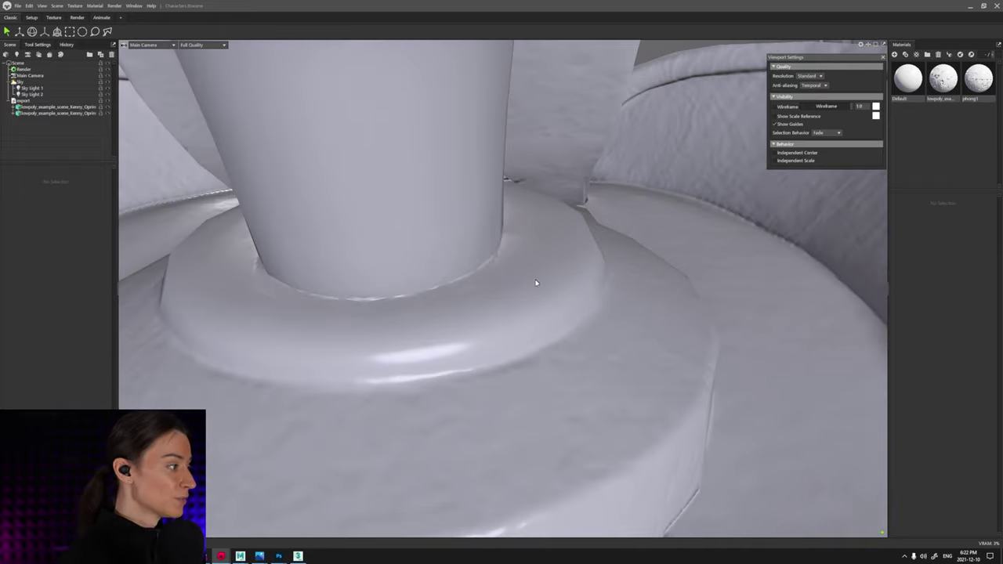
drag(535, 278, 529, 308)
scroll(522, 300, down, 10)
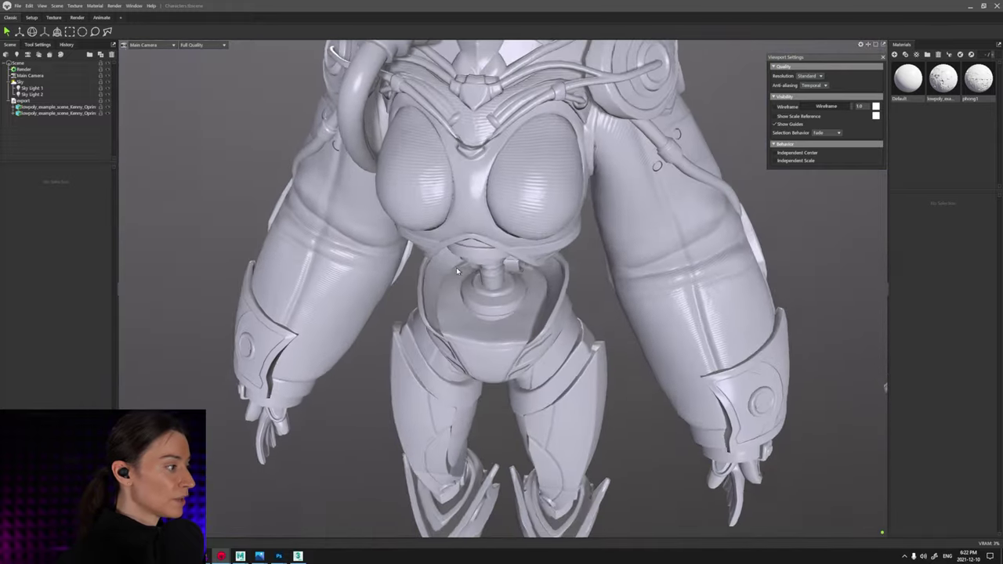
scroll(456, 267, up, 10)
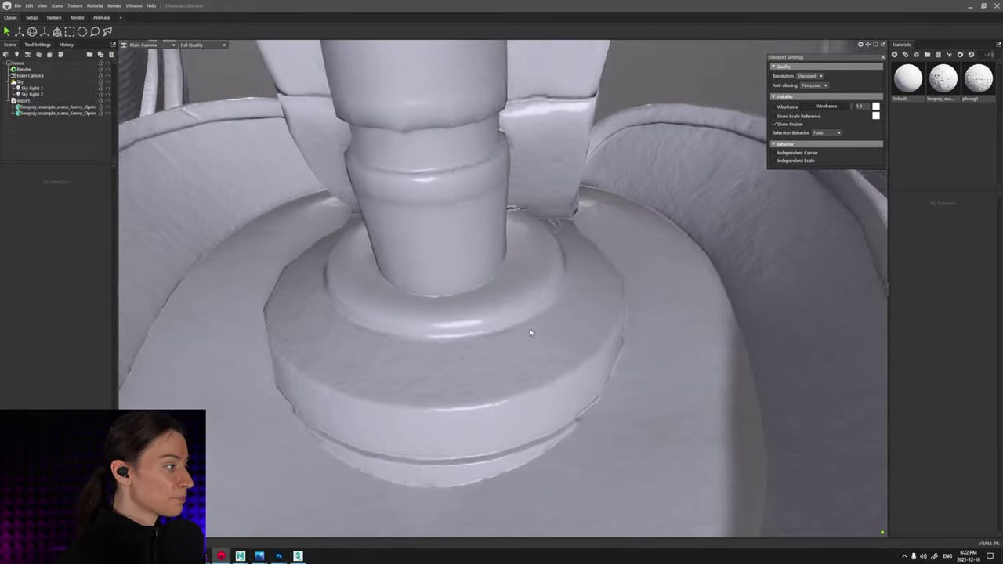
scroll(533, 330, up, 3)
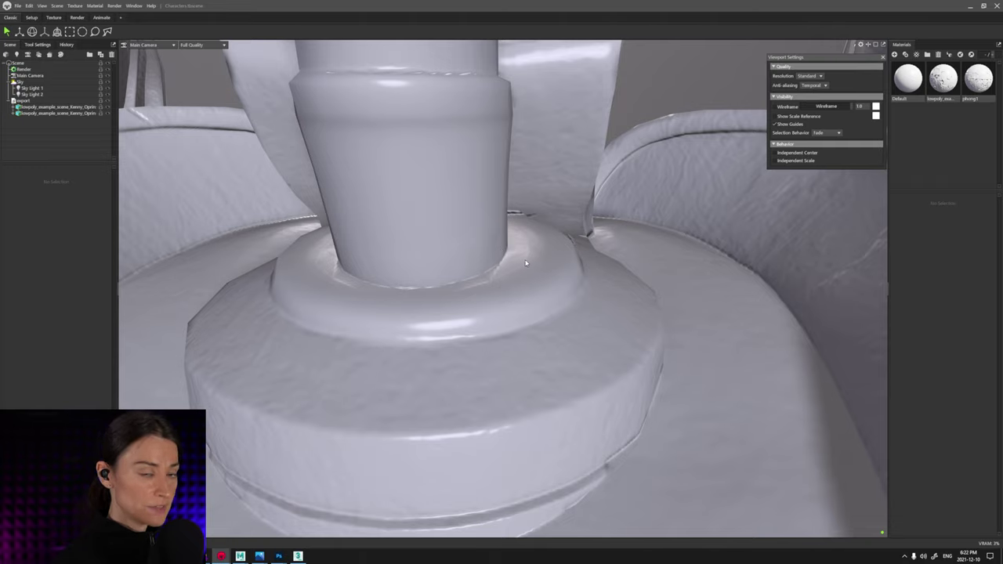
drag(526, 264, 540, 333)
scroll(530, 318, down, 3)
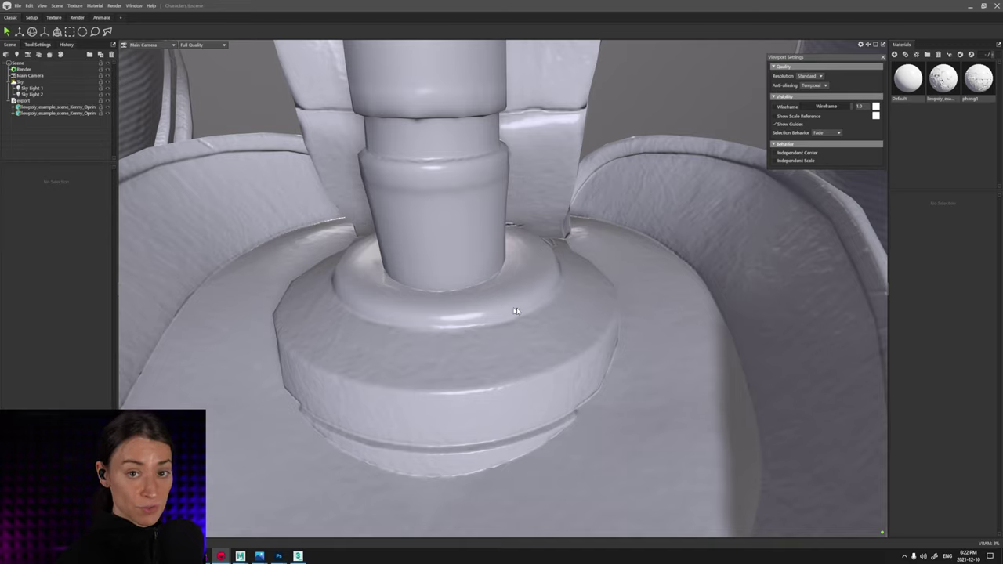
scroll(523, 340, down, 2)
scroll(530, 348, up, 1)
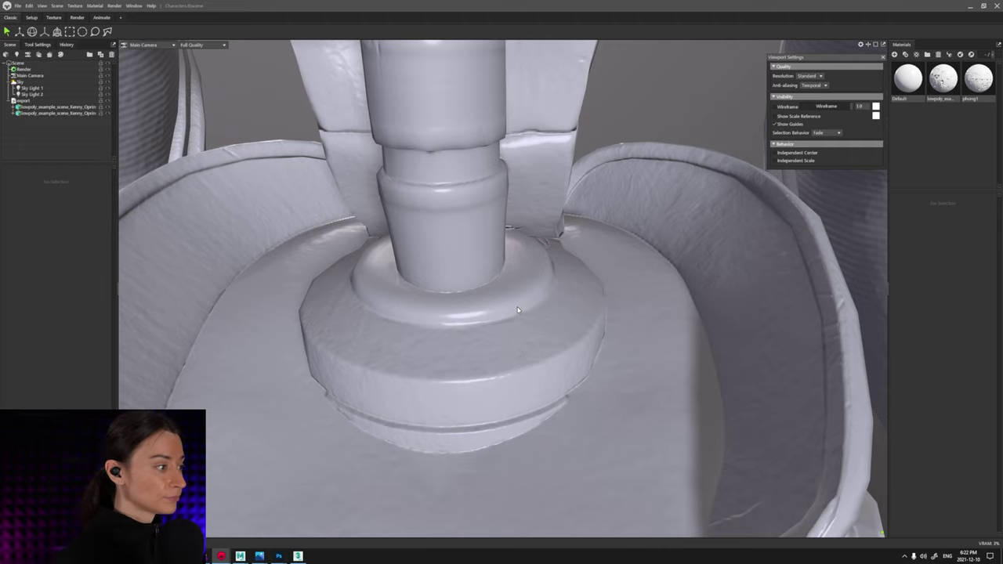
- Switch to Maya, select the character mesh and examine the triangulation around the spine column's base
key(alt+Tab)
alt+drag(484, 338, 529, 300)
click(501, 323)
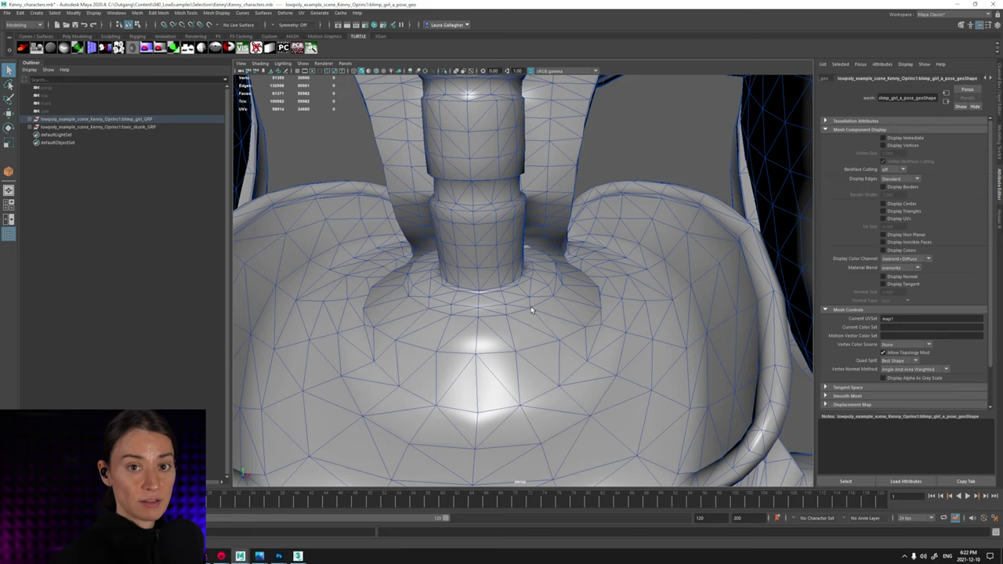
alt+drag(542, 320, 561, 349)
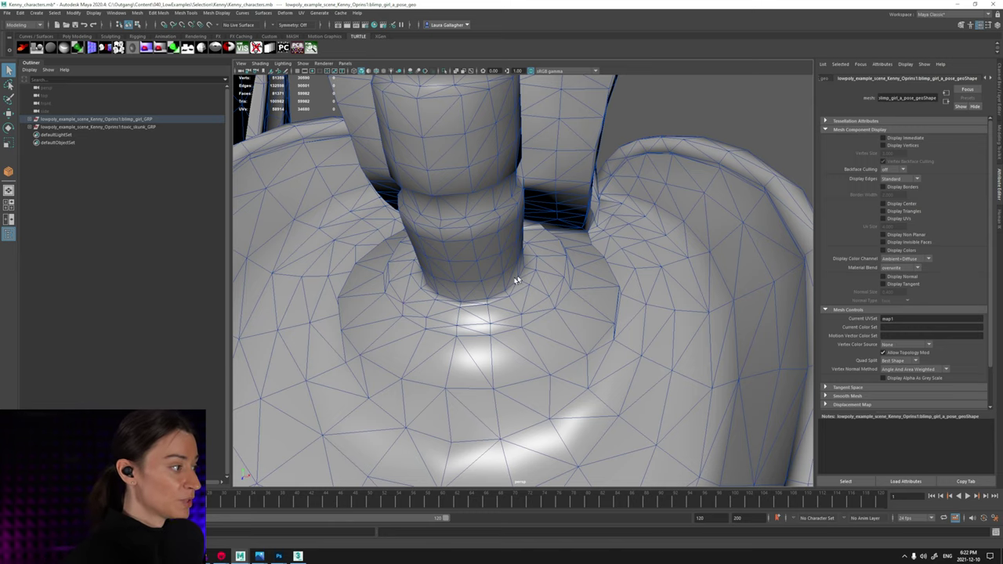
mouse_move(556, 329)
alt+mouse_down()
mouse_move(530, 298)
mouse_move(537, 291)
mouse_move(545, 315)
alt+mouse_up()
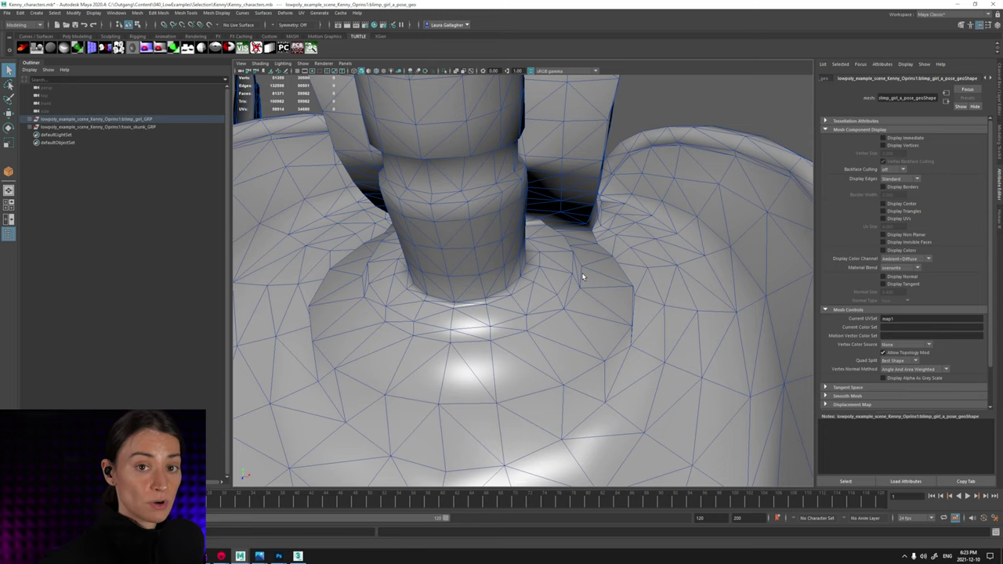
alt+drag(572, 267, 574, 349)
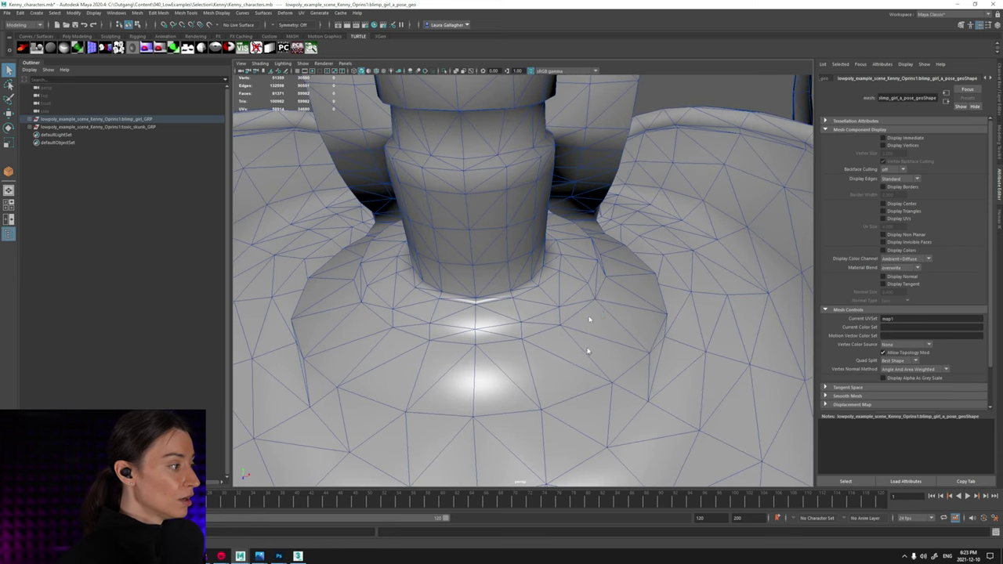
- Delete two diagonal edges on the base ring beside the spine column
right_drag(576, 340, 577, 312)
alt+drag(537, 306, 517, 306)
click(553, 257)
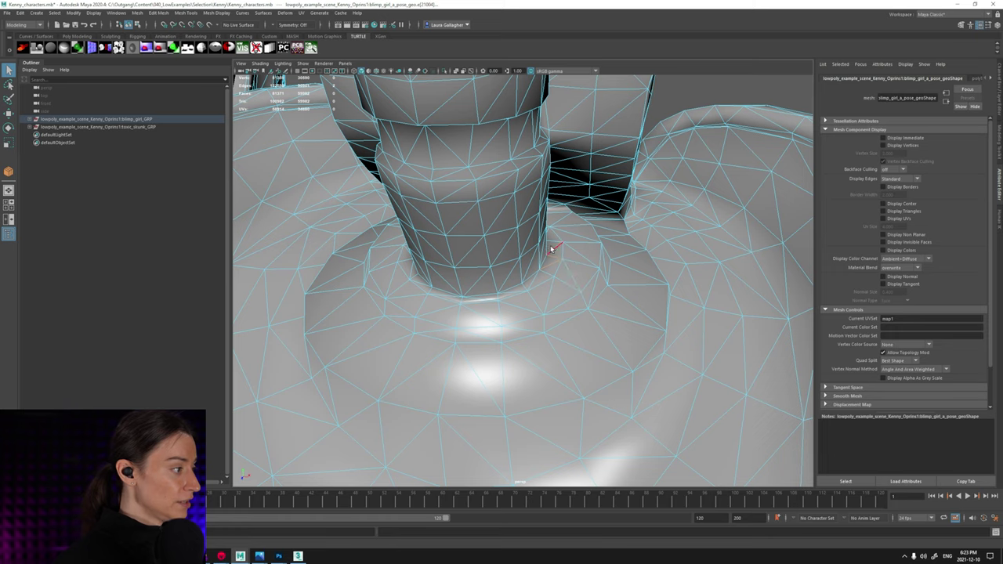
shift+click(556, 264)
key(Delete)
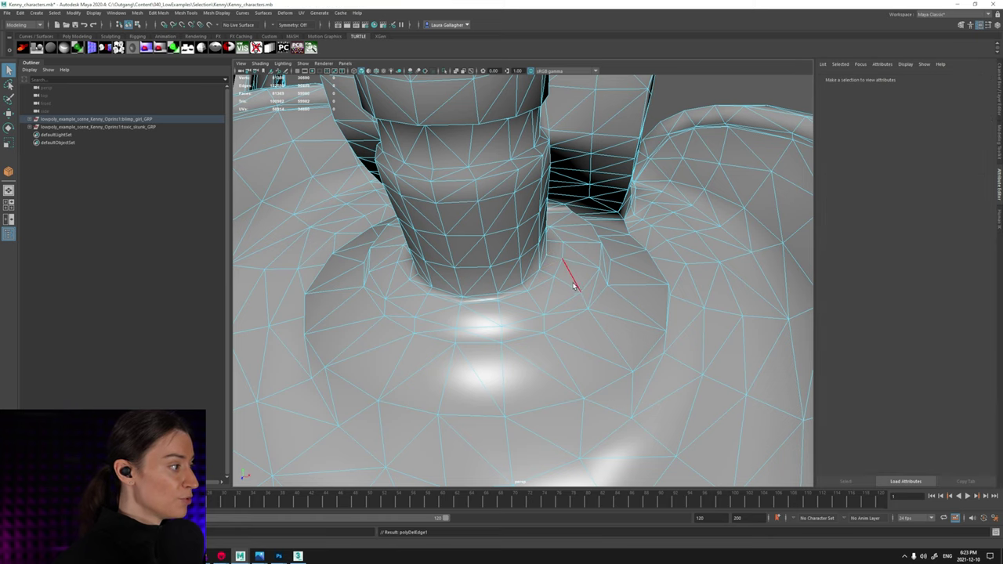
- Connect two opposite vertices across the first opened quad beside the spine column to reverse its diagonal
click(547, 257)
shift+click(554, 276)
alt+drag(591, 282, 584, 306)
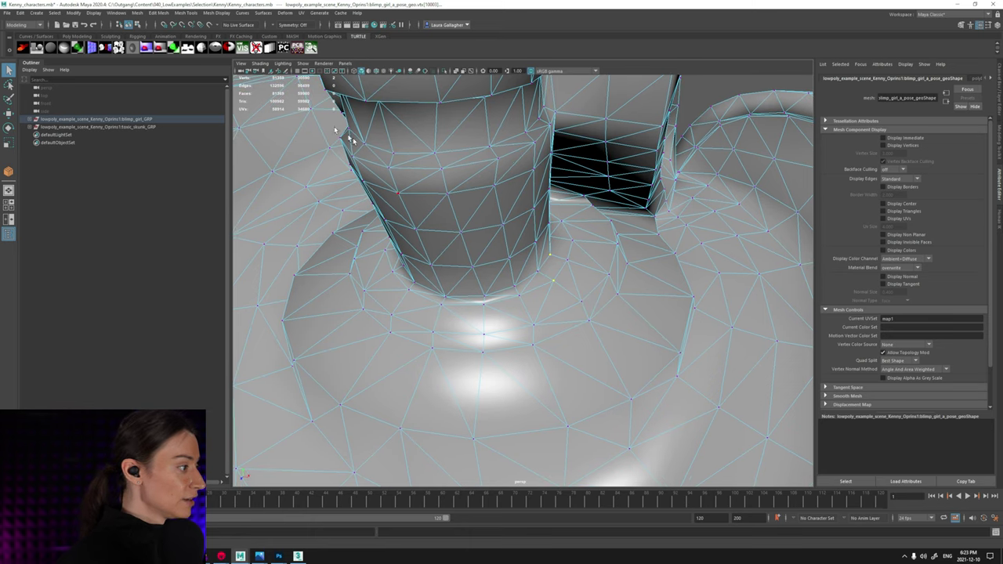
click(159, 13)
click(189, 72)
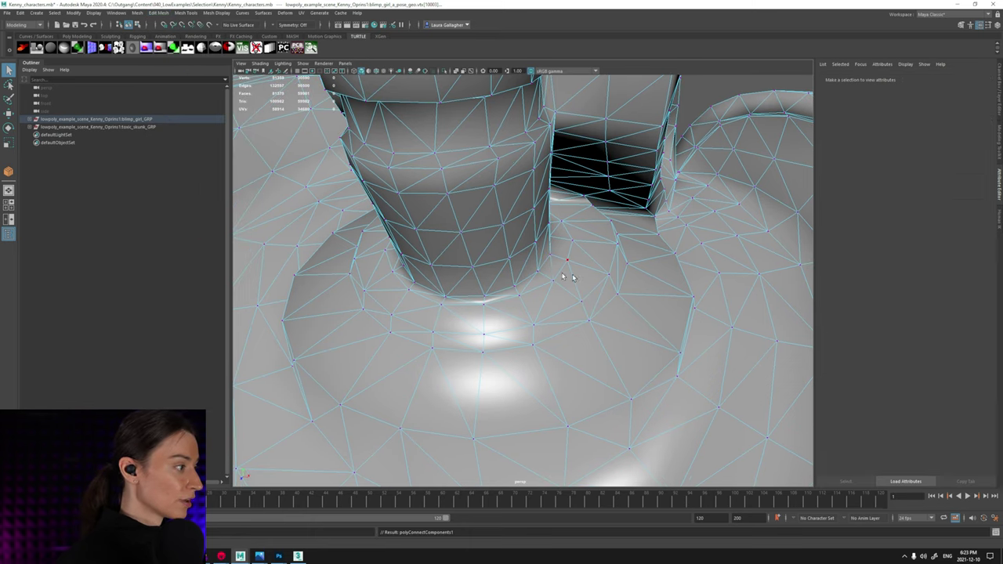
- Connect the opposite vertices of the second opened quad on the base ring to reverse its diagonal too
click(552, 255)
mouse_move(552, 262)
alt+mouse_down()
mouse_move(539, 272)
mouse_move(549, 268)
alt+mouse_up()
shift+click(558, 243)
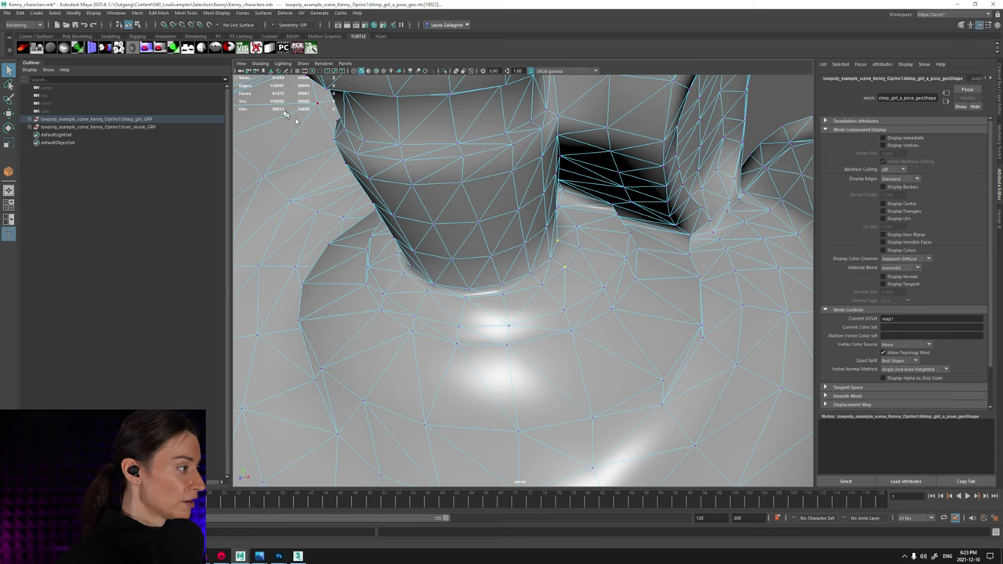
click(161, 13)
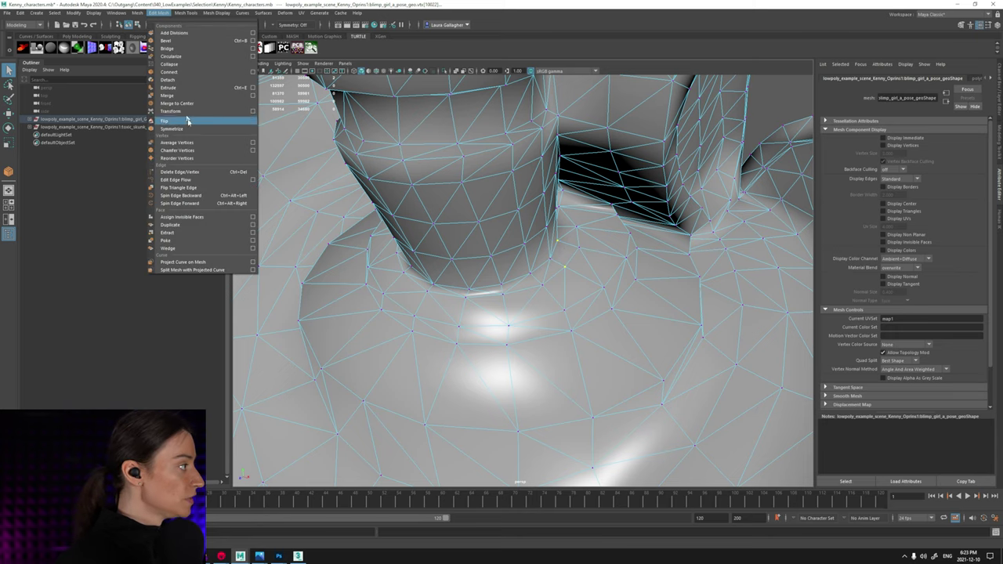
click(185, 73)
- Return to object mode, deselect the mesh and export the whole edited scene over export.fbx
right_drag(523, 307, 653, 256)
alt+drag(654, 255, 603, 266)
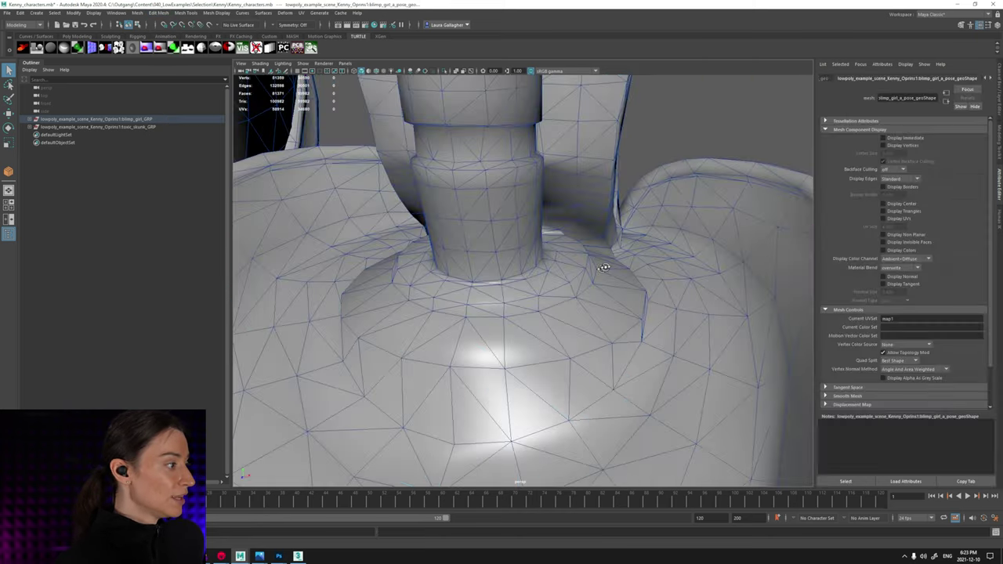
click(694, 132)
click(7, 14)
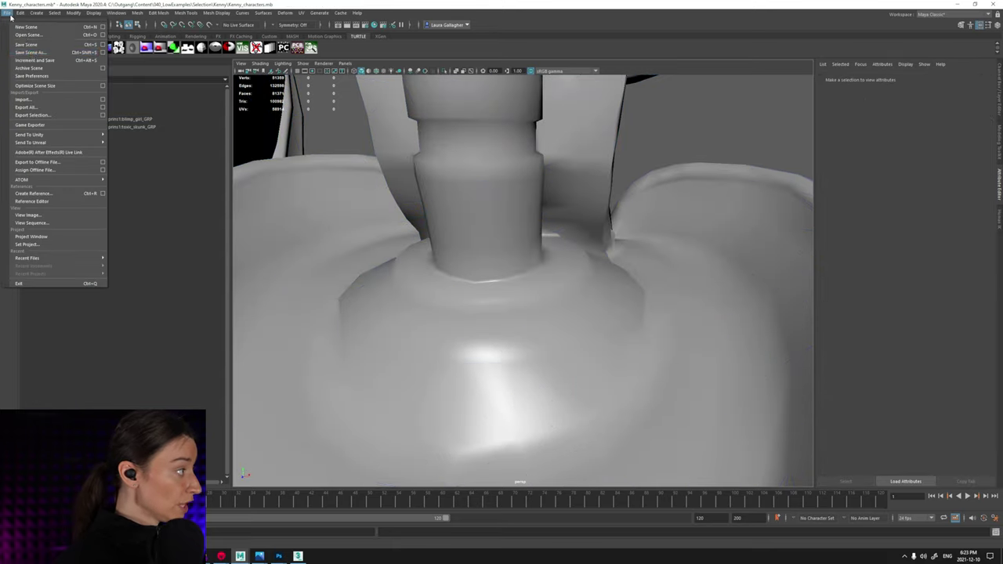
click(79, 108)
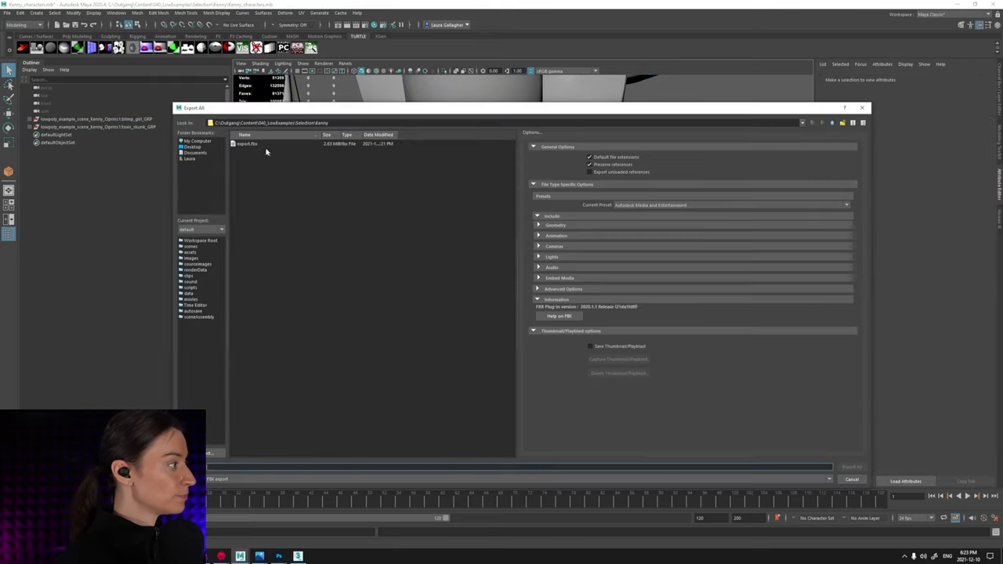
double_click(267, 145)
click(504, 308)
- Switch to Marmoset Toolbag and examine the shading of the two re-triangulated quads beside the spine column
key(alt+Tab)
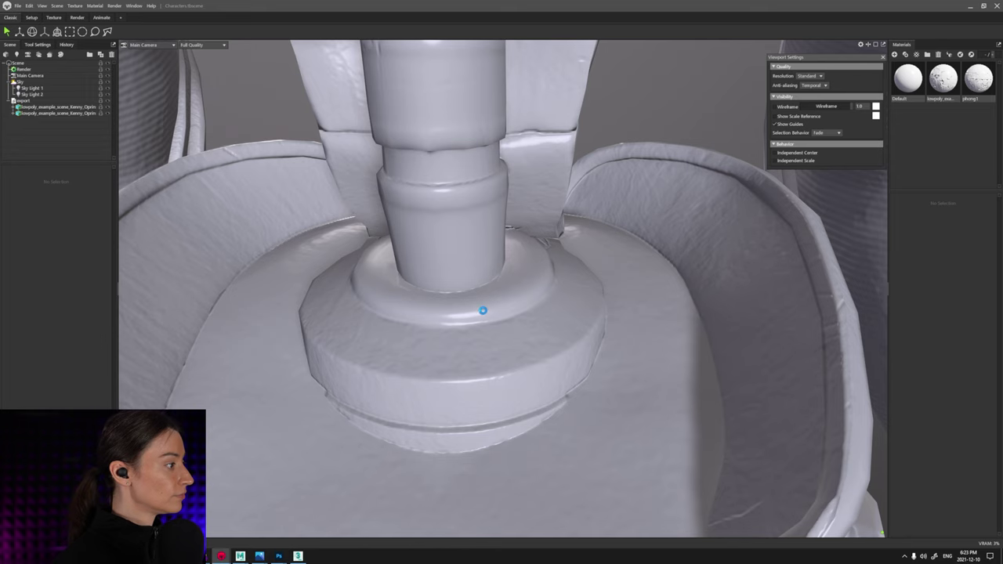
right_drag(494, 284, 494, 312)
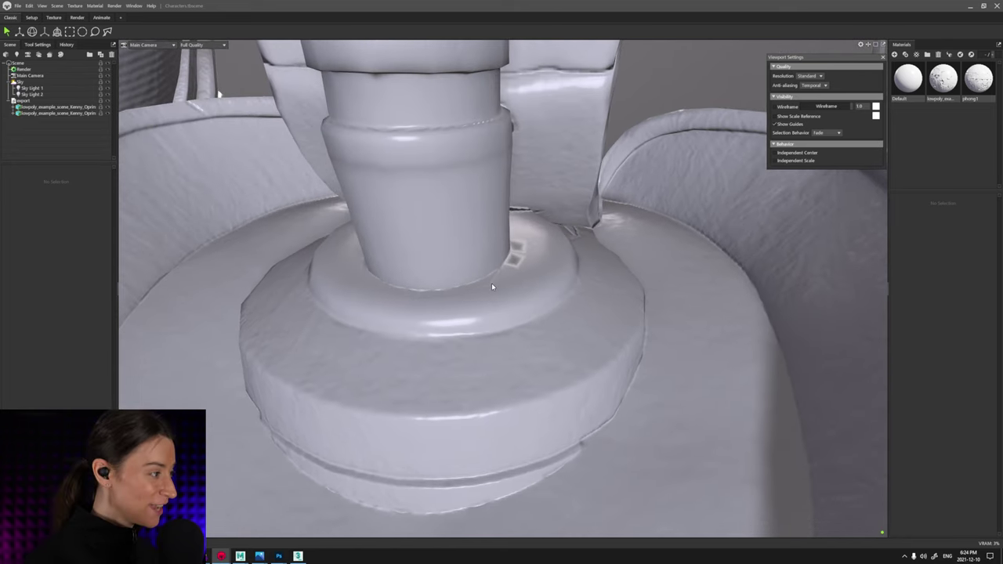
drag(504, 289, 511, 265)
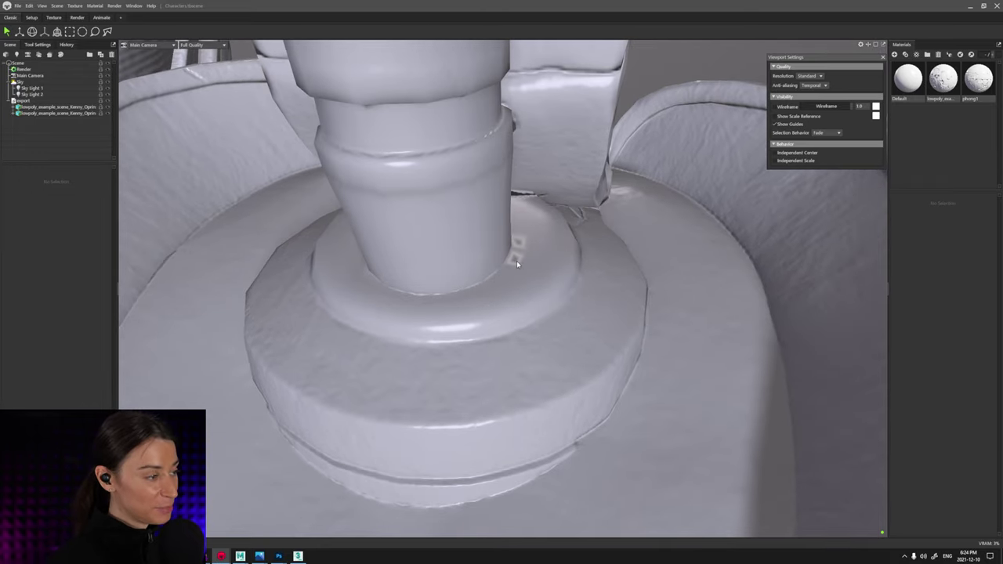
drag(496, 273, 509, 261)
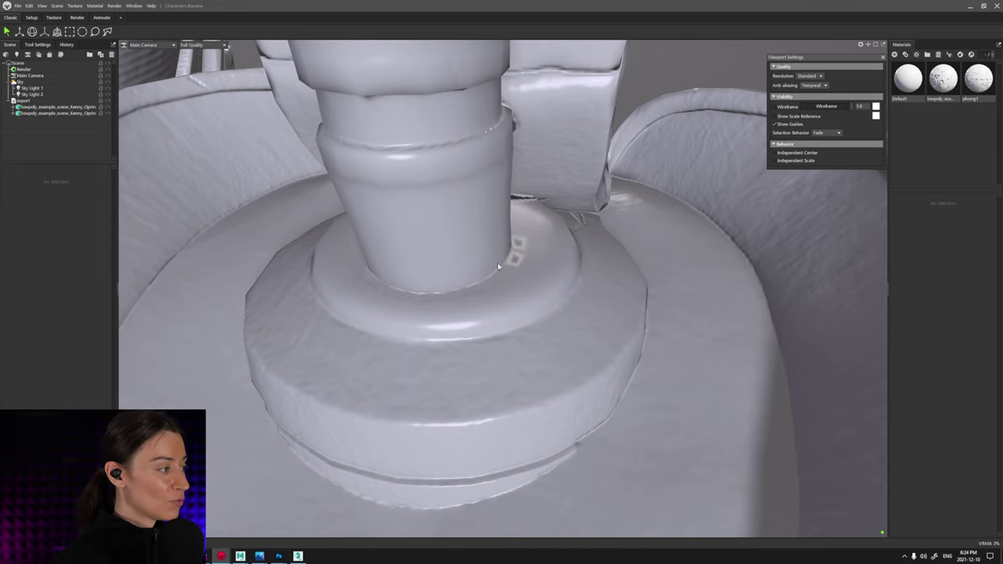
- Compare the base ring's wireframe in Maya with the shading of the two re-triangulated quads in Marmoset Toolbag
key(alt+Tab)
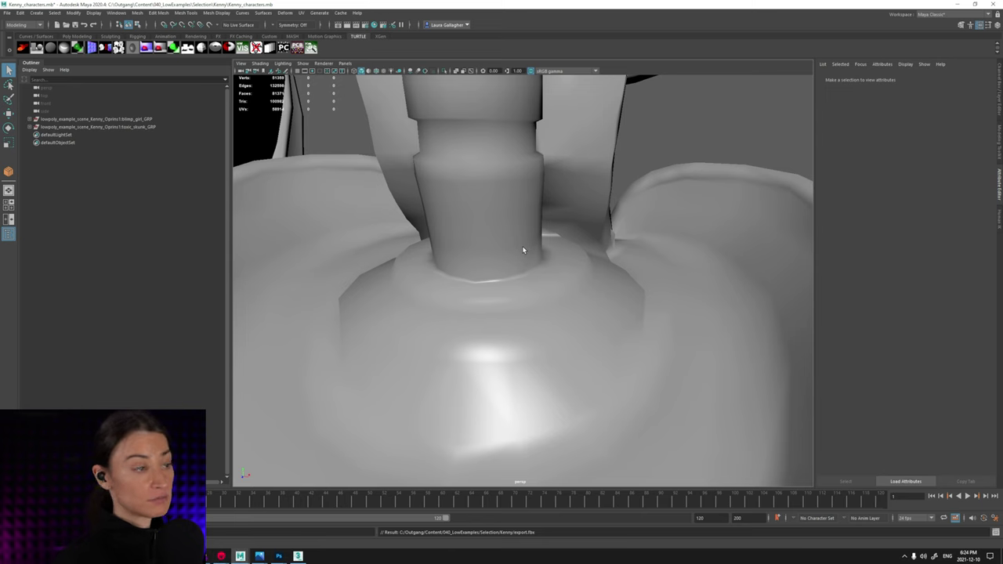
click(532, 268)
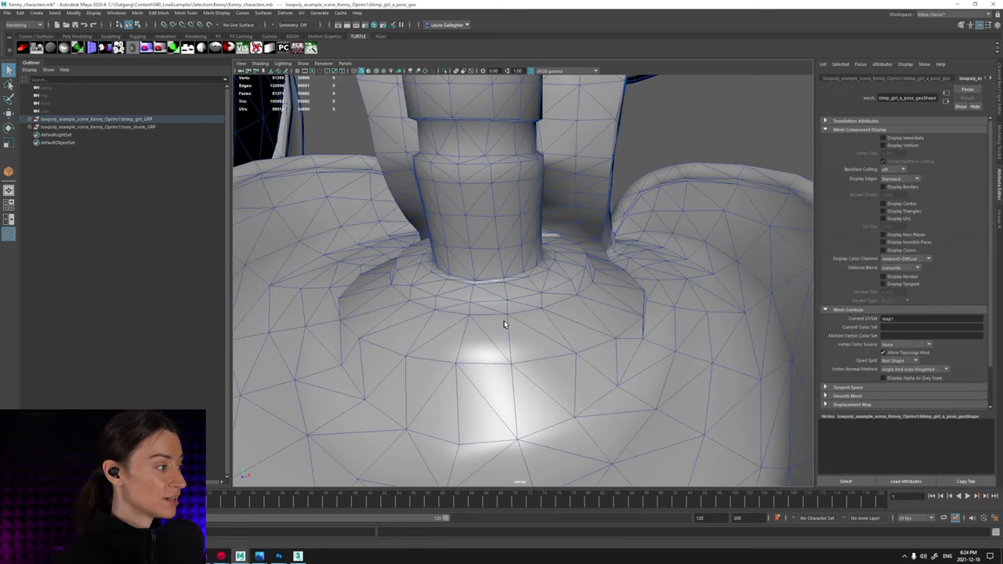
alt+drag(510, 369, 551, 288)
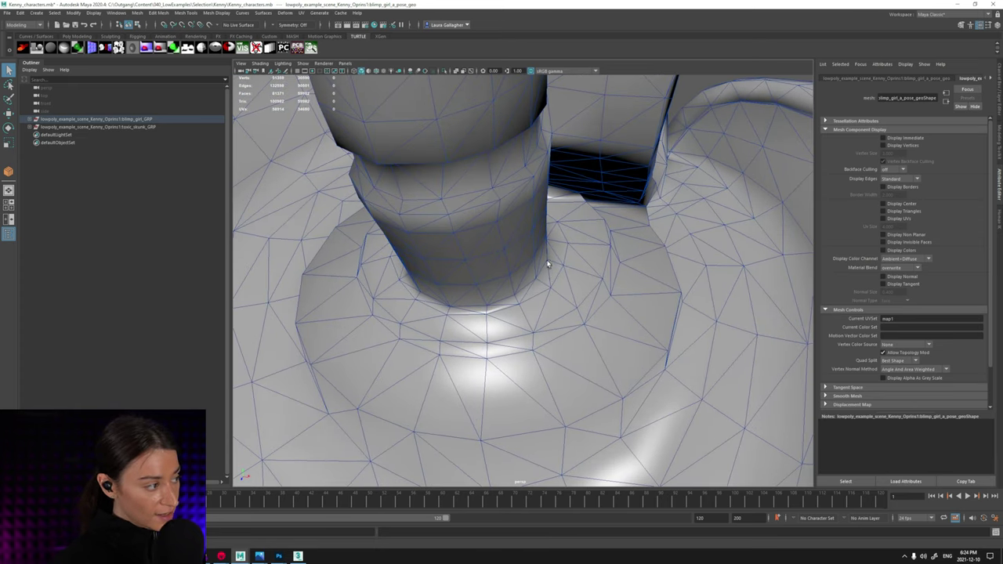
key(alt+Tab)
mouse_move(552, 290)
alt+mouse_down()
mouse_move(541, 280)
mouse_move(532, 298)
mouse_move(548, 274)
alt+mouse_up()
alt+right_drag(553, 288, 551, 290)
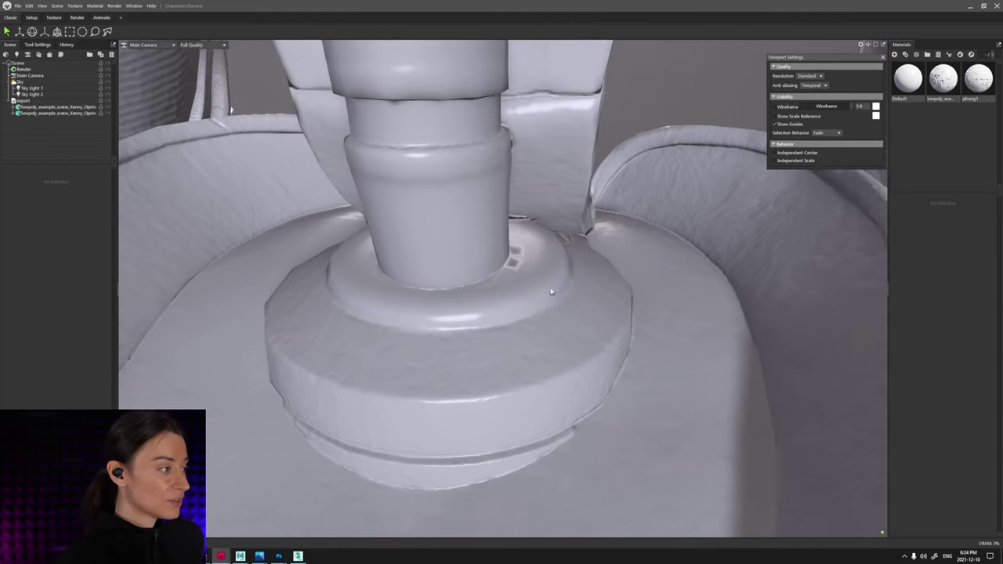
drag(551, 292, 539, 307)
- Switch back to Maya and delete the diagonal edges of the two re-triangulated quads beside the spine column
key(alt+Tab)
key(F10)
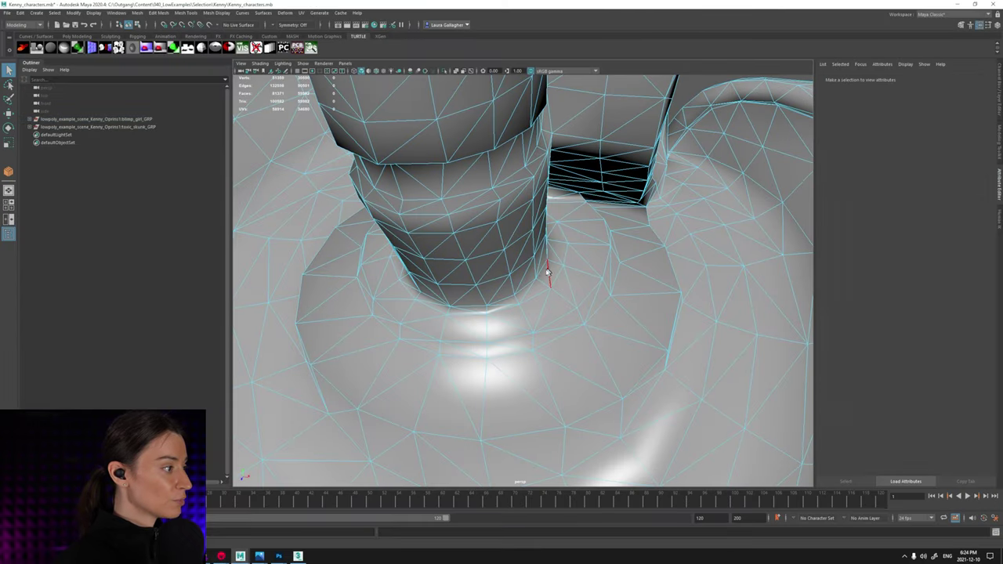
alt+drag(547, 272, 556, 258)
double_click(549, 271)
alt+drag(509, 313, 549, 308)
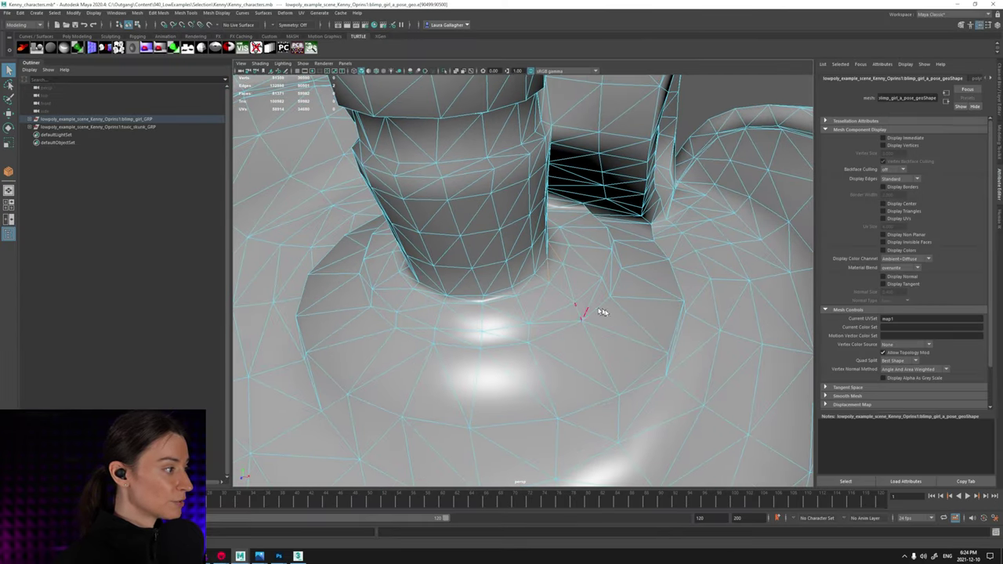
click(533, 364)
alt+drag(533, 363, 542, 363)
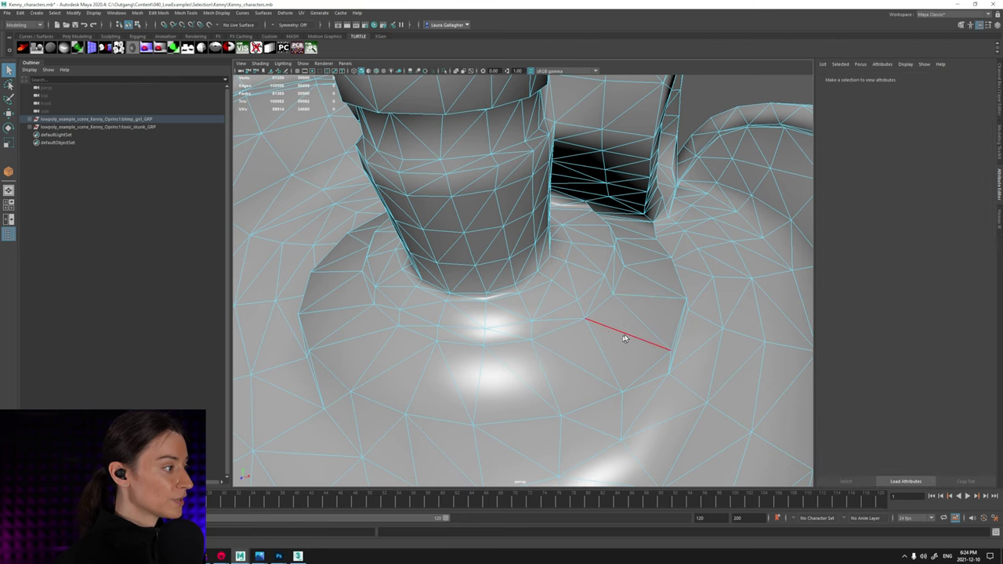
- Connect opposite vertices across both opened quads to restore their original diagonals, then return to object mode with the mesh deselected
click(564, 267)
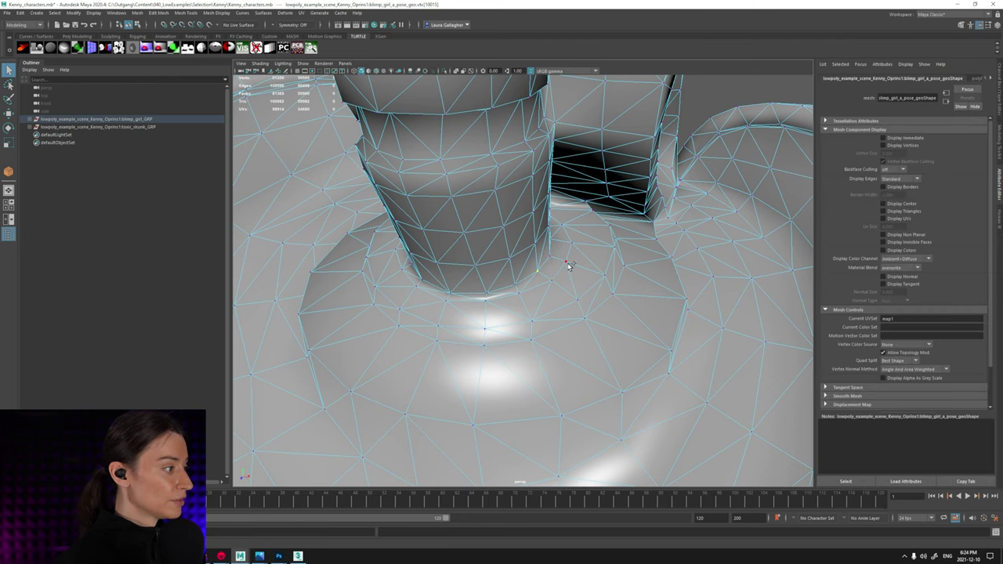
click(160, 13)
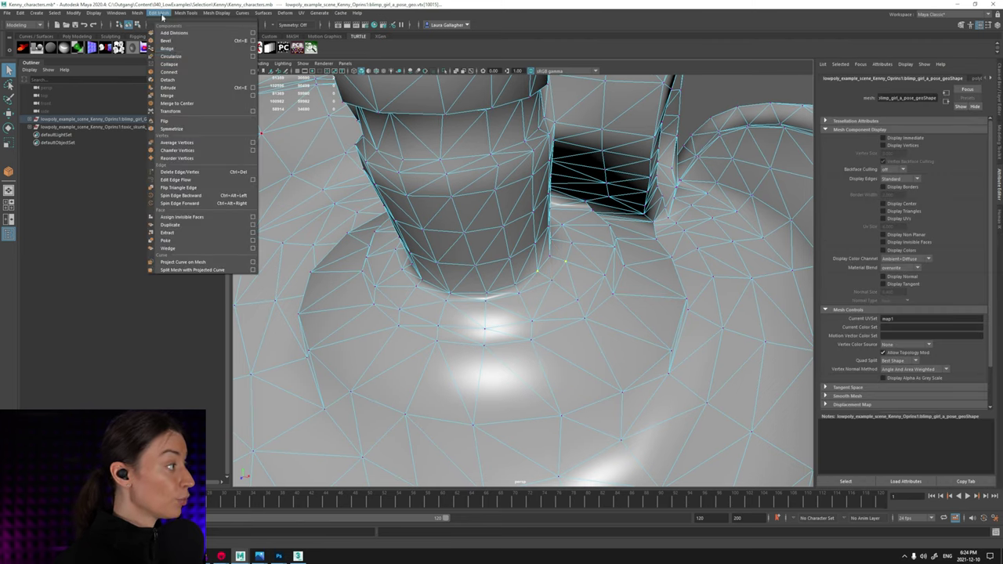
click(211, 81)
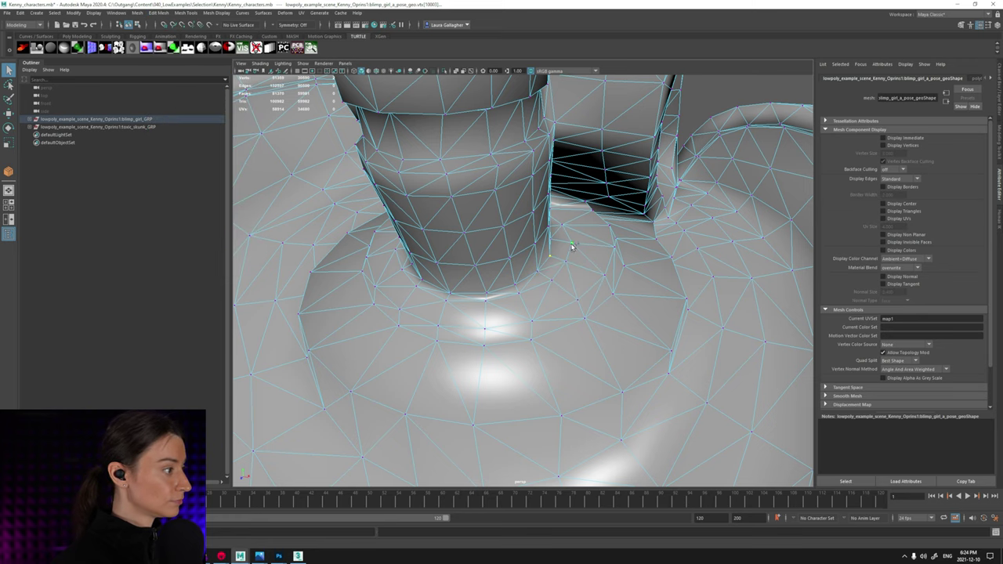
click(158, 14)
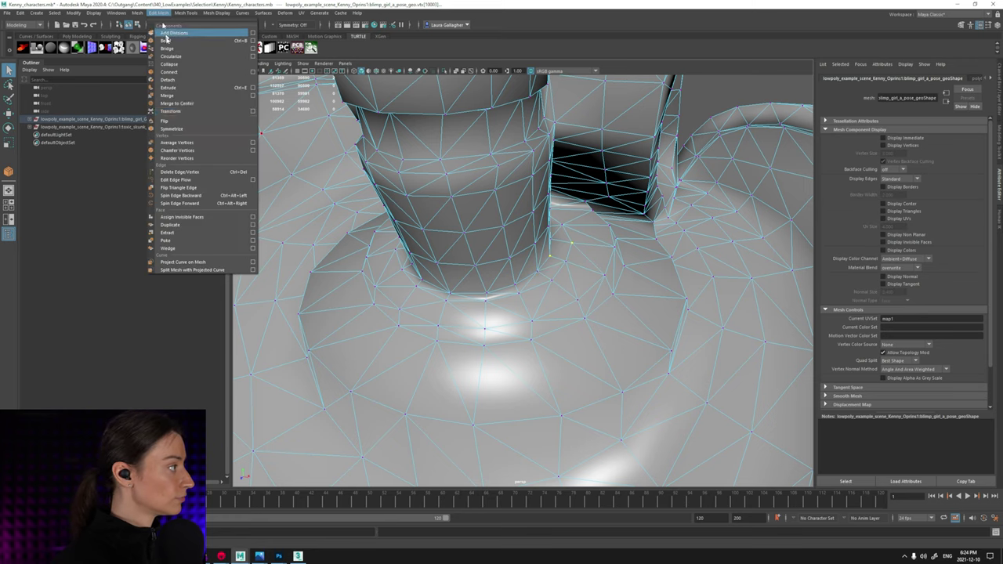
click(202, 73)
scroll(560, 285, down, 3)
click(646, 140)
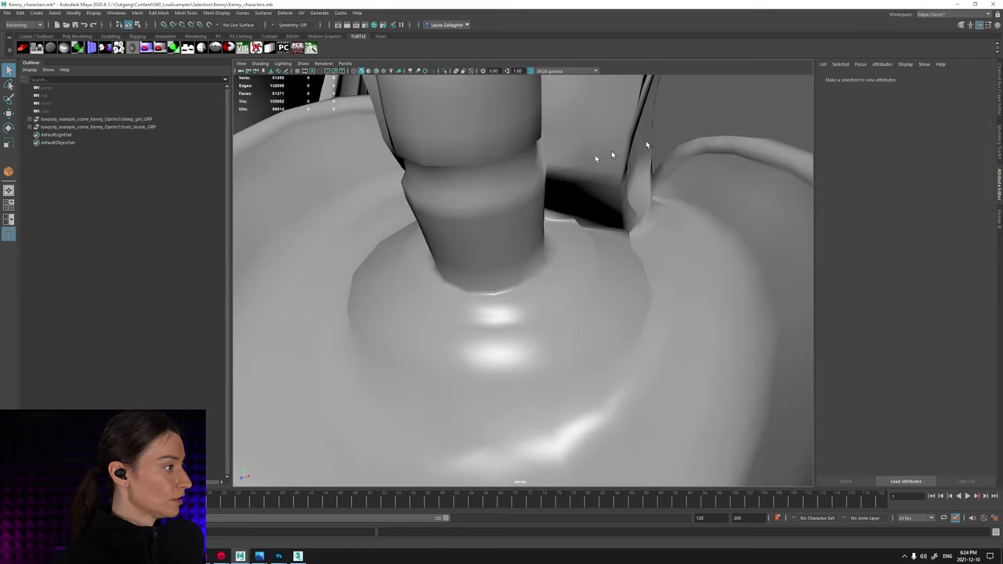
click(7, 13)
click(61, 113)
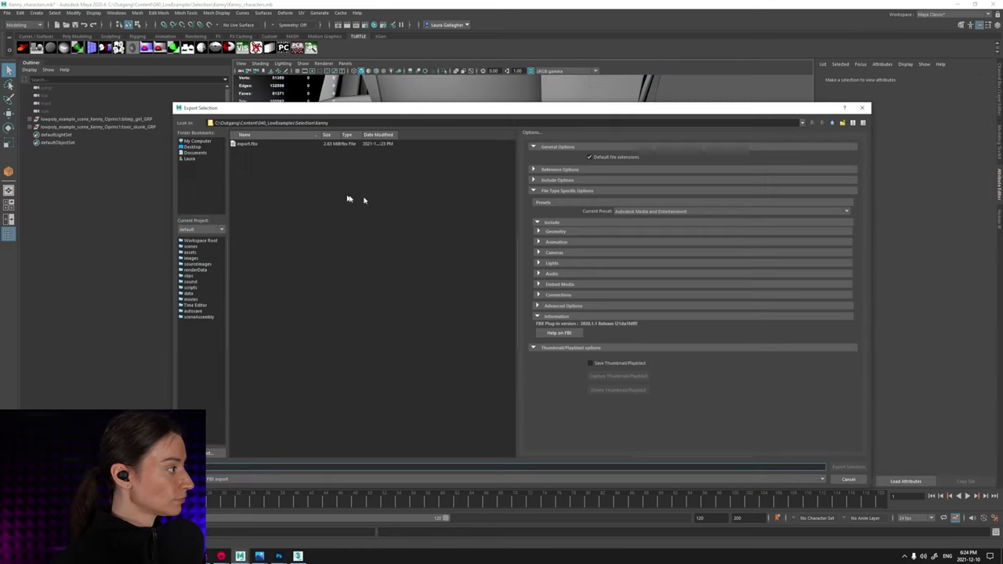
click(862, 107)
- Export the whole scene over the existing export.fbx
click(7, 13)
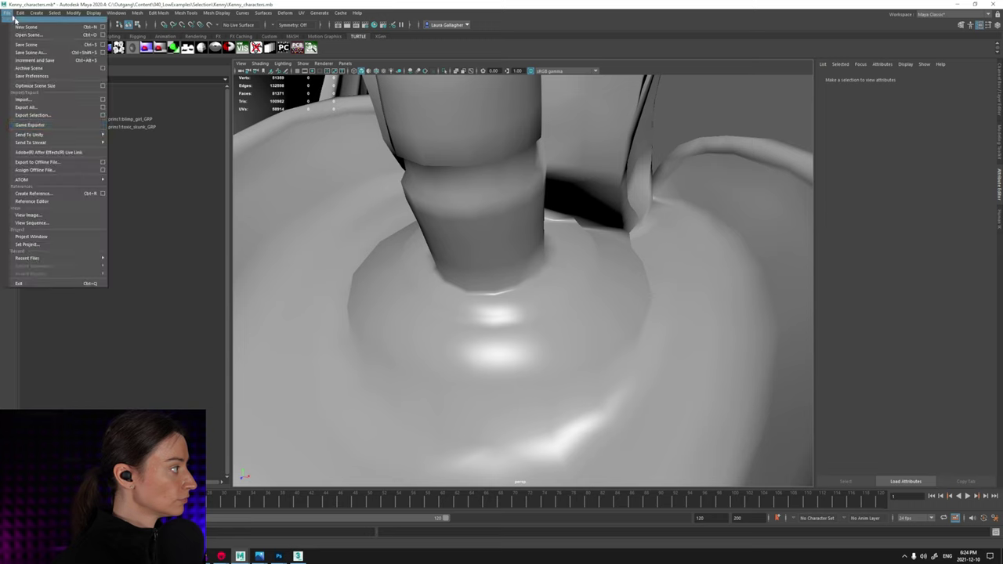
click(56, 109)
double_click(258, 145)
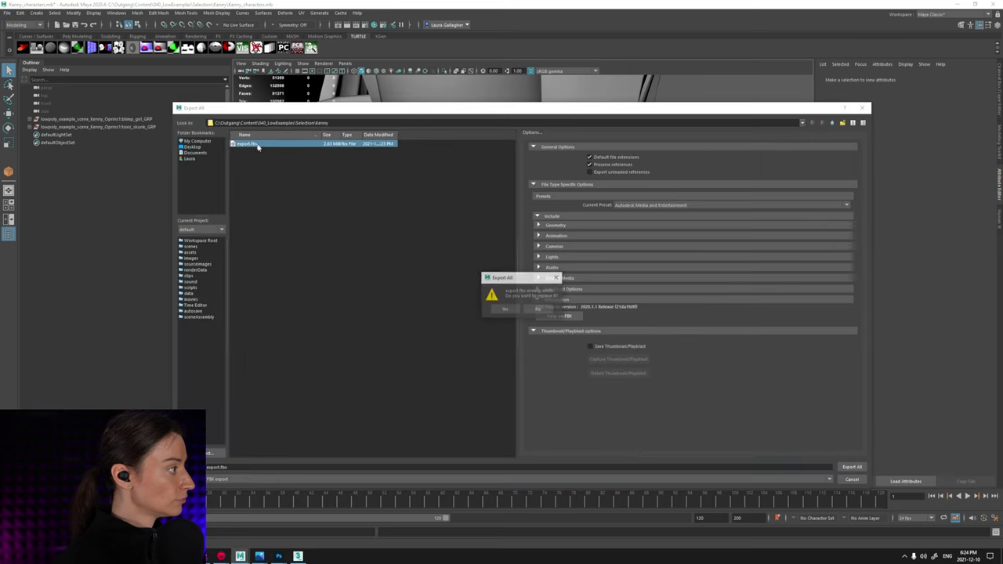
click(511, 311)
- Switch to Marmoset Toolbag and examine the shading of the base ring beside the spine column and the surrounding waist
key(alt+Tab)
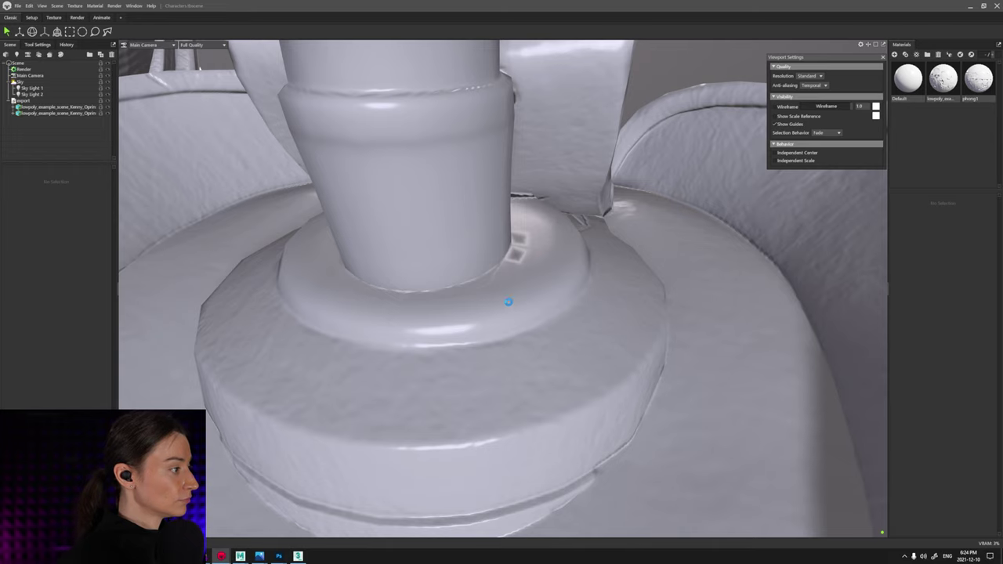
drag(496, 298, 502, 321)
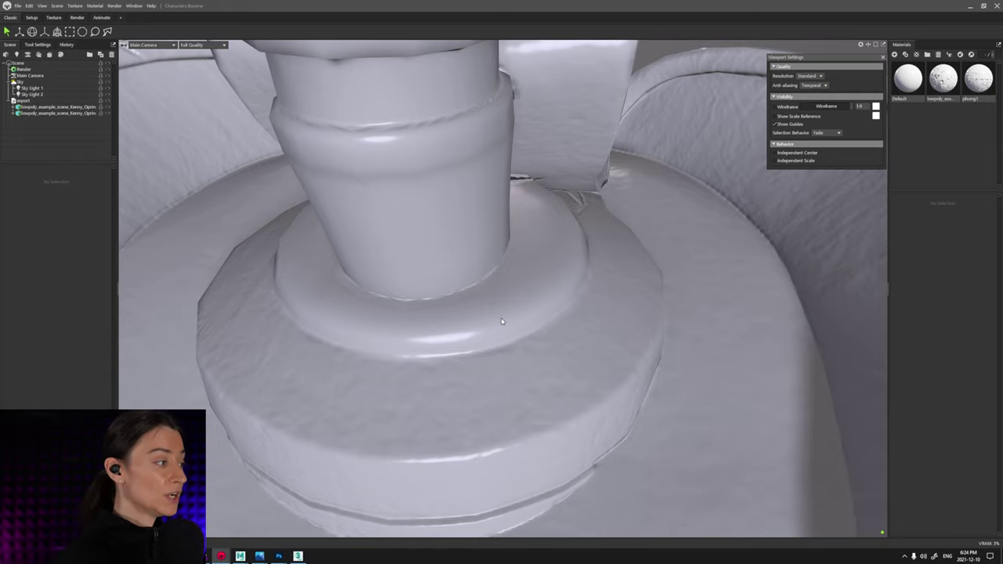
drag(502, 321, 506, 268)
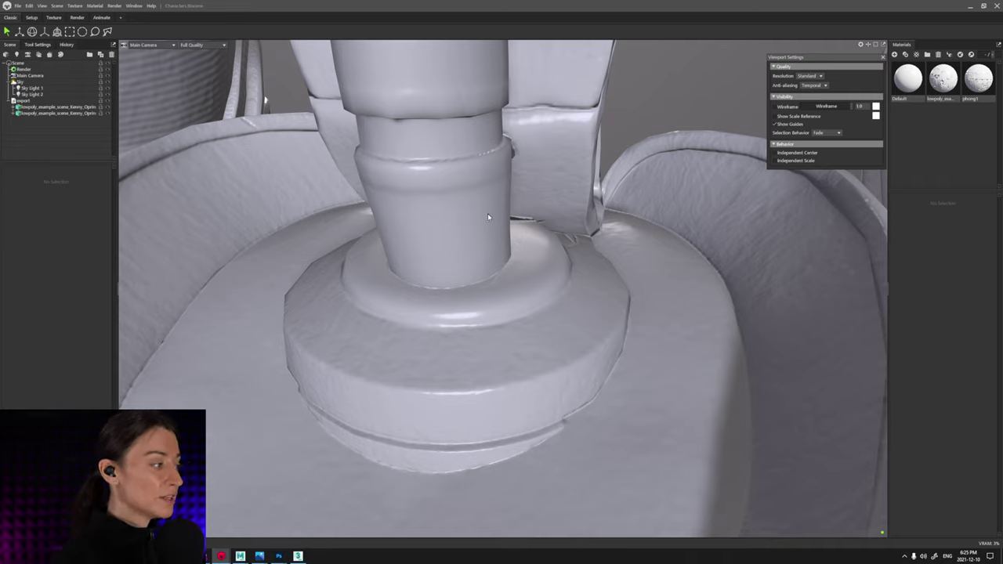
scroll(492, 267, up, 3)
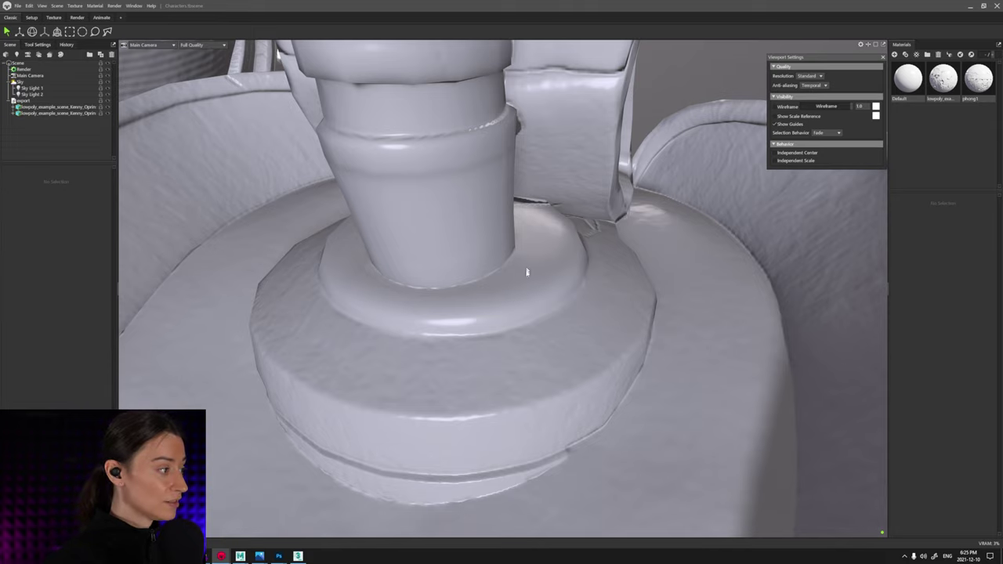
drag(467, 293, 451, 304)
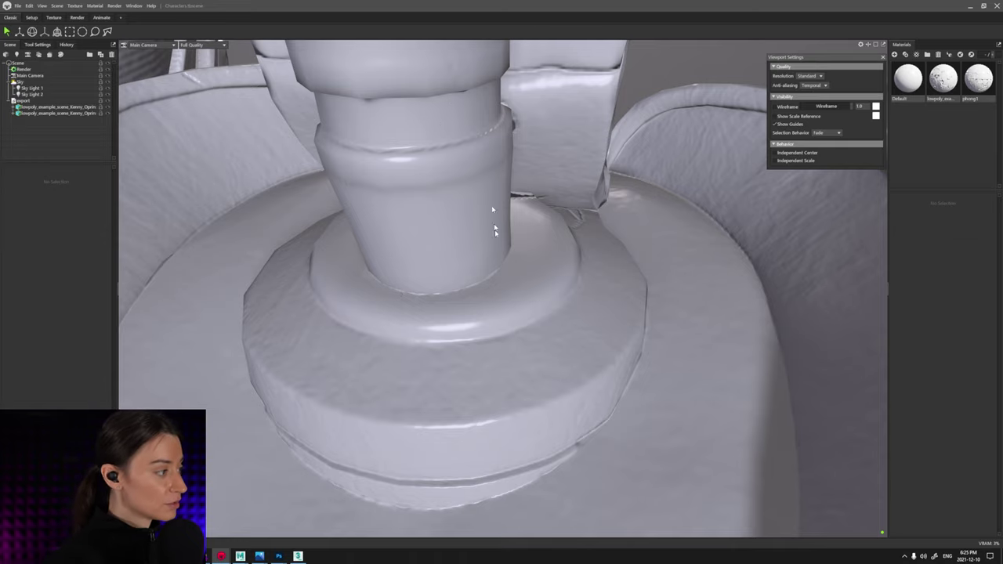
scroll(656, 238, down, 5)
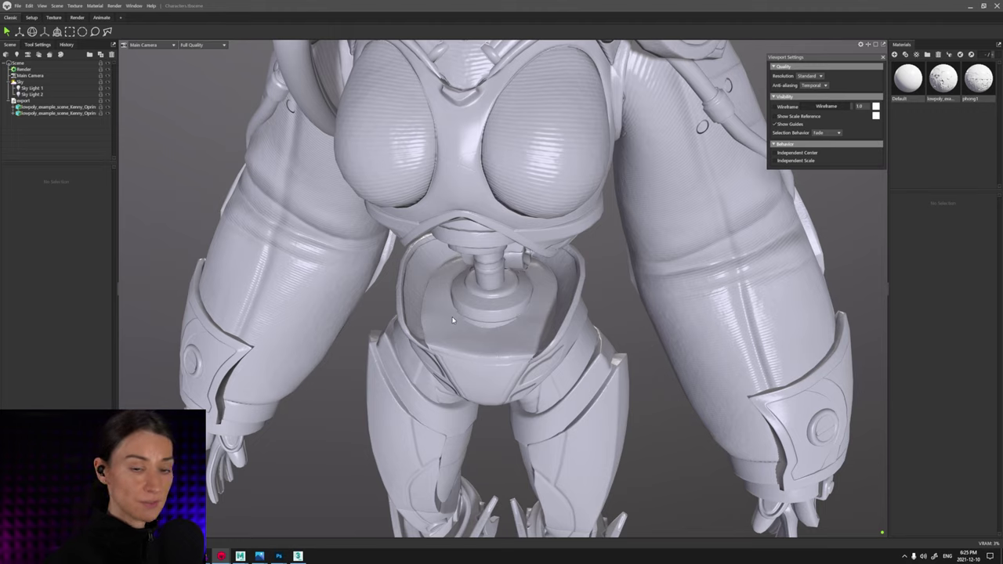
scroll(452, 313, up, 10)
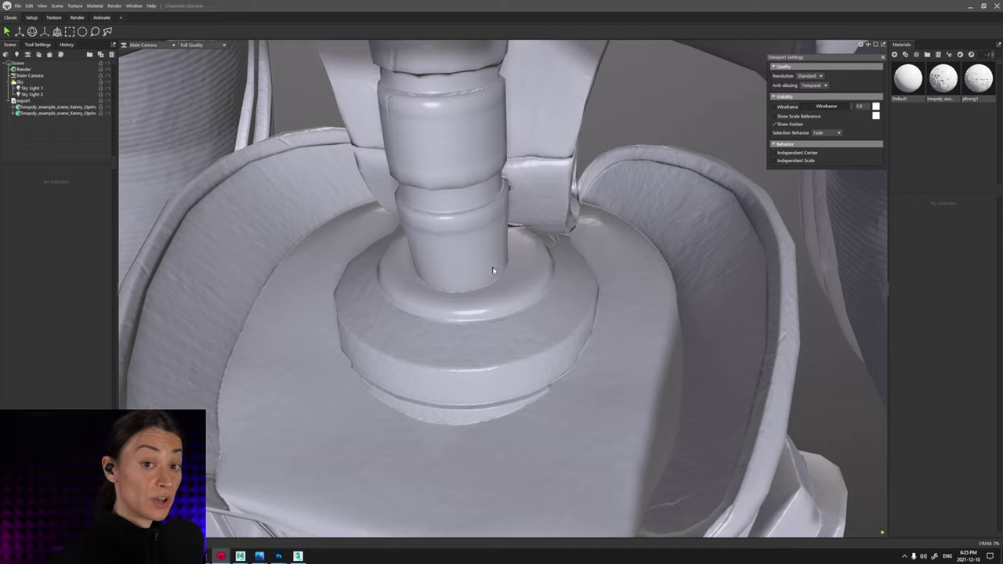
drag(496, 280, 535, 290)
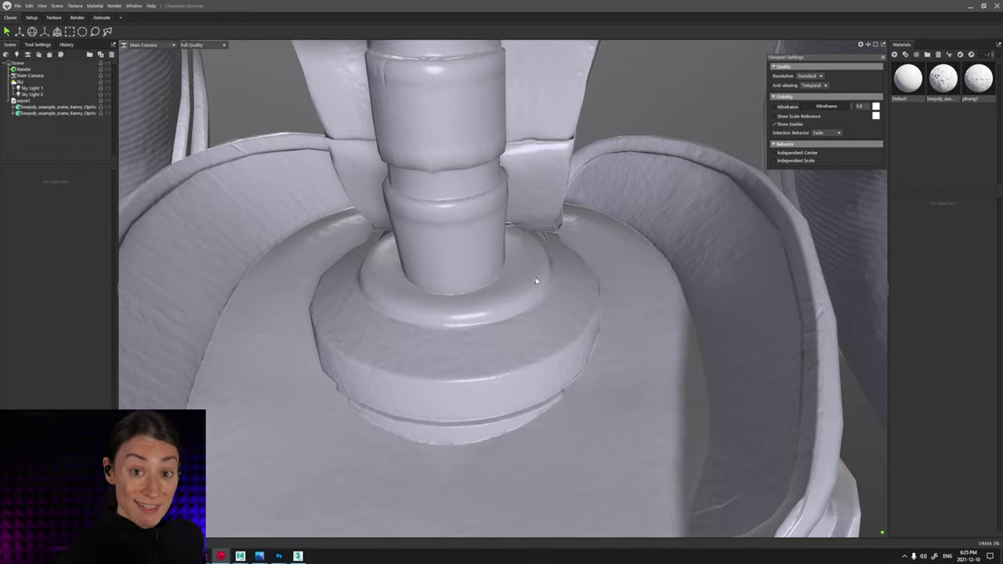
scroll(552, 331, down, 5)
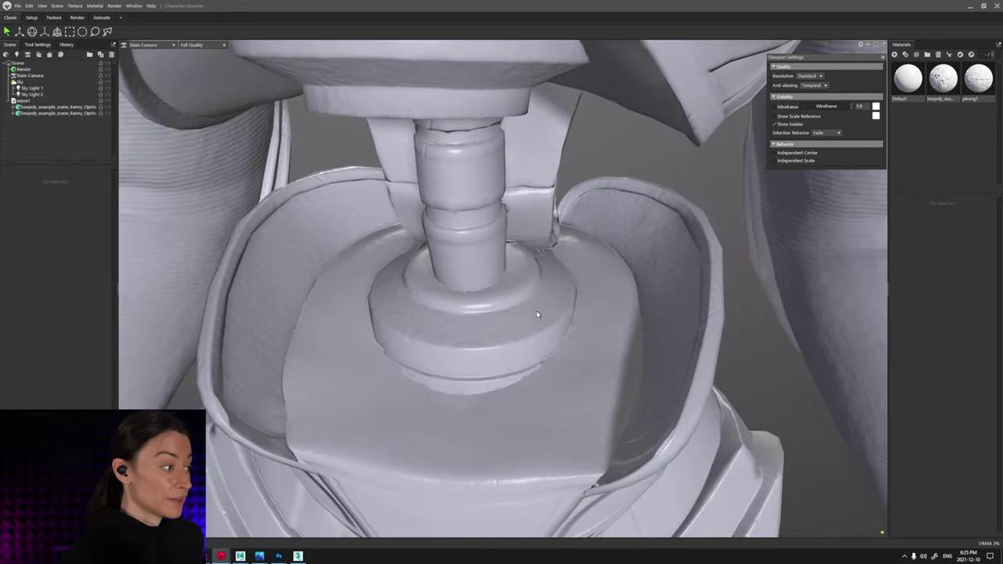
drag(547, 288, 530, 259)
middle_drag(530, 259, 528, 289)
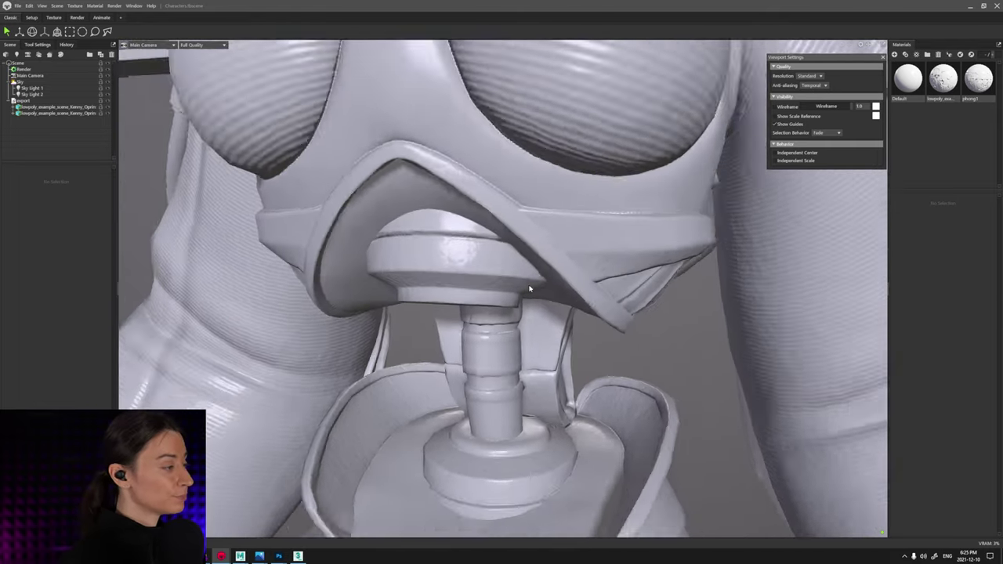